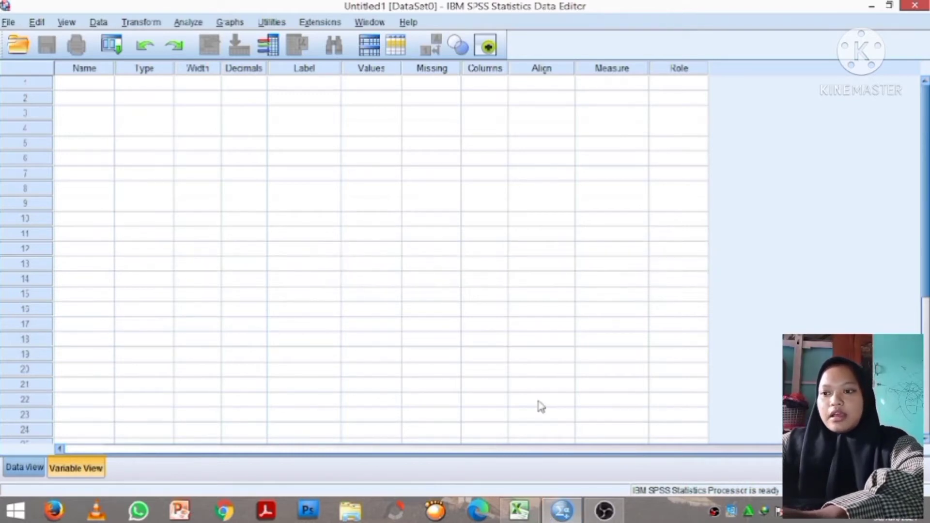
- Review the Parepare poverty data table in the Excel workbook, then return to the SPSS Data Editor
{"action": "mouse_move", "coordinate": [523, 518]}
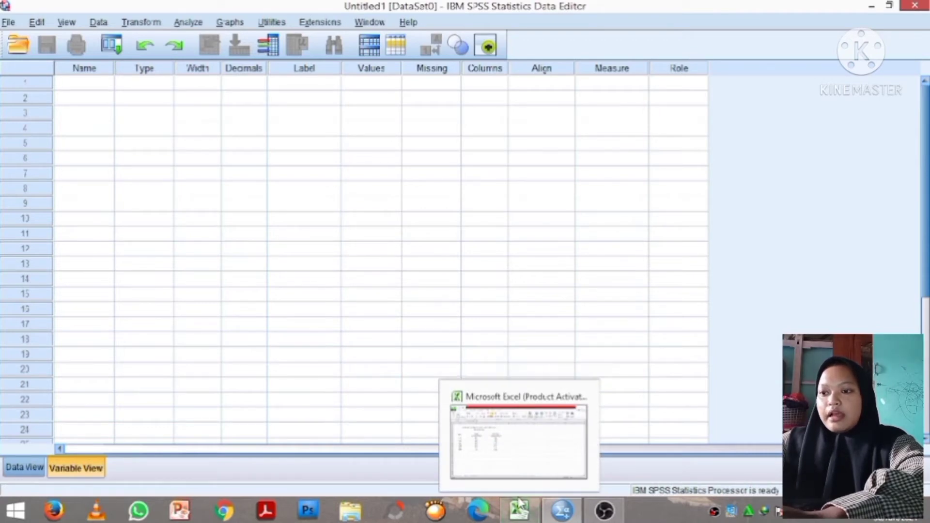
{"action": "left_click", "coordinate": [519, 513]}
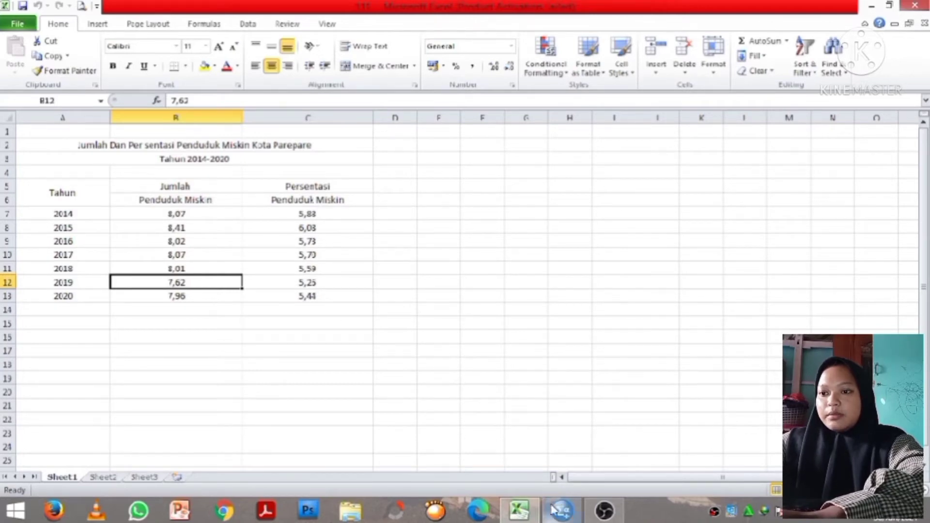
{"action": "mouse_move", "coordinate": [553, 509]}
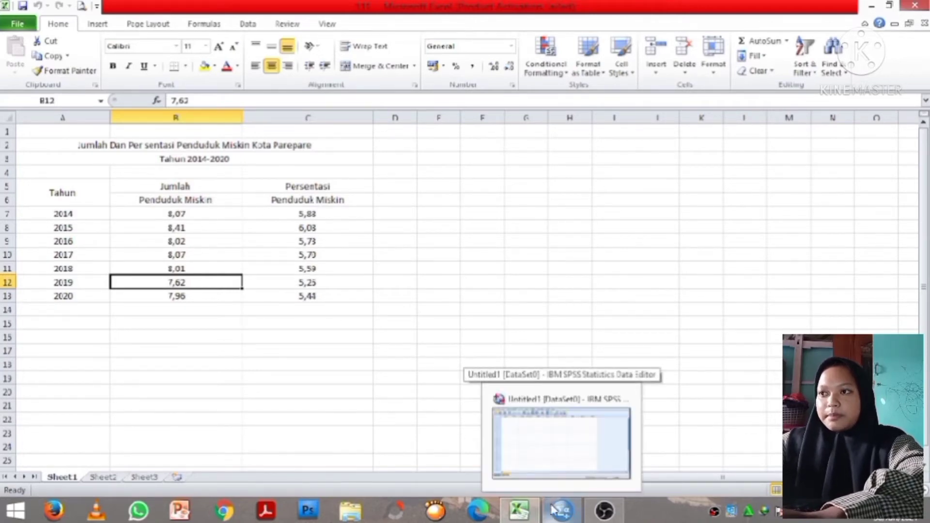
{"action": "left_click", "coordinate": [553, 509]}
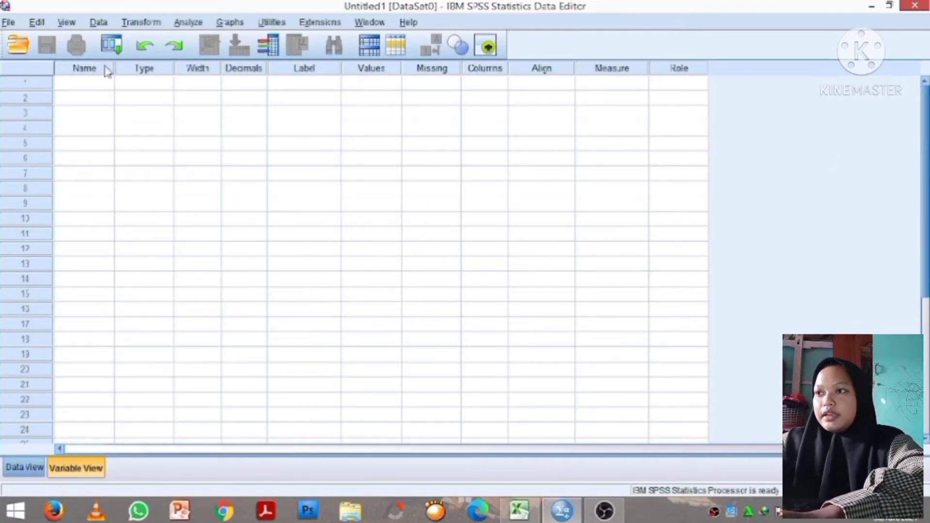
- Try to name the first variable tahun and dismiss the illegal-character warning
{"action": "left_click", "coordinate": [88, 85]}
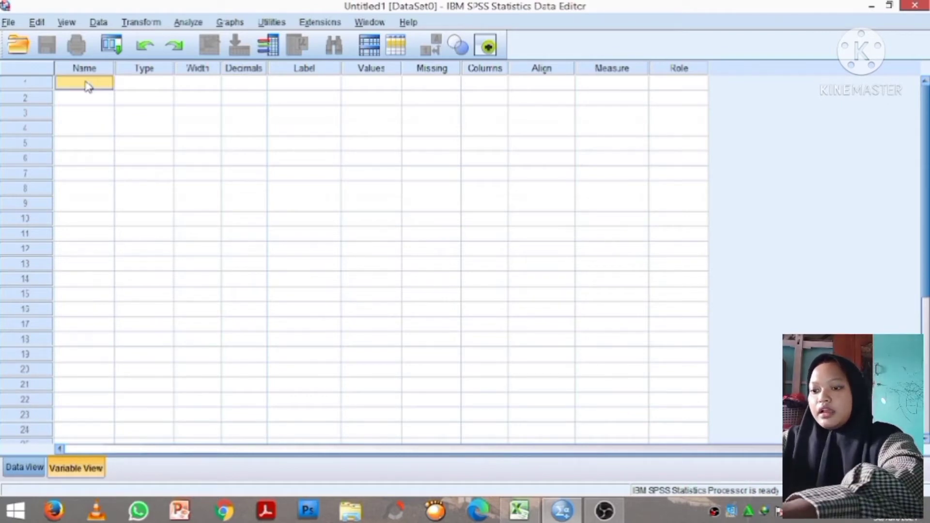
{"action": "type", "text": "ta"}
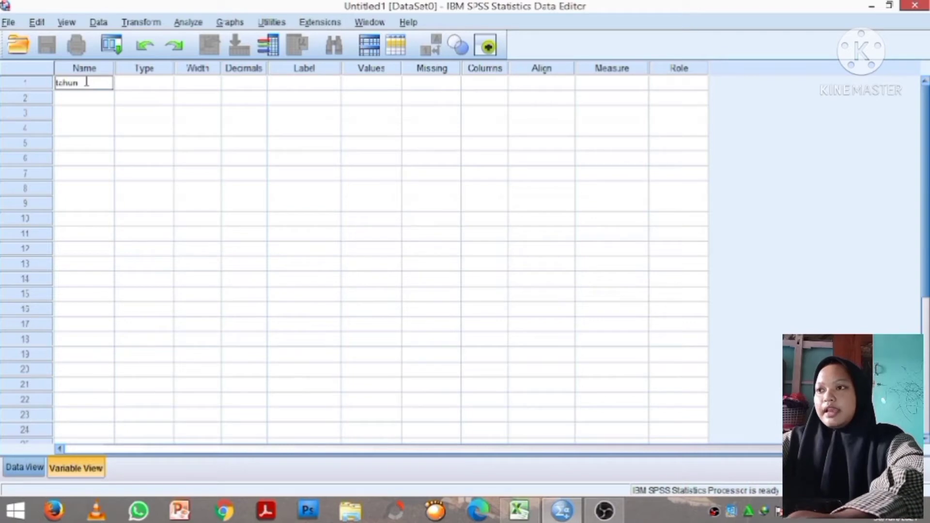
{"action": "type", "text": "hun"}
{"action": "key", "text": "Return"}
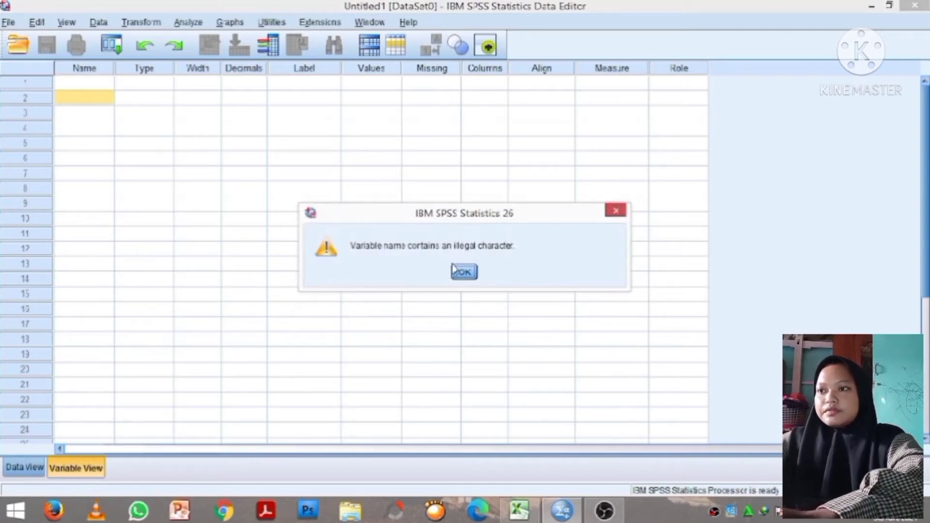
{"action": "left_click", "coordinate": [464, 274]}
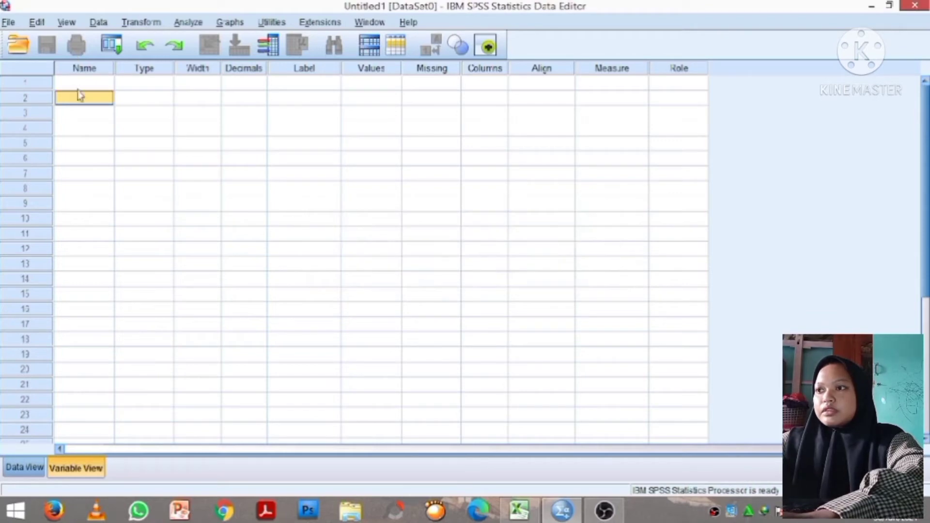
- Name the first variable tahun
{"action": "left_click", "coordinate": [108, 81]}
{"action": "left_click", "coordinate": [108, 80]}
{"action": "type", "text": "tahun"}
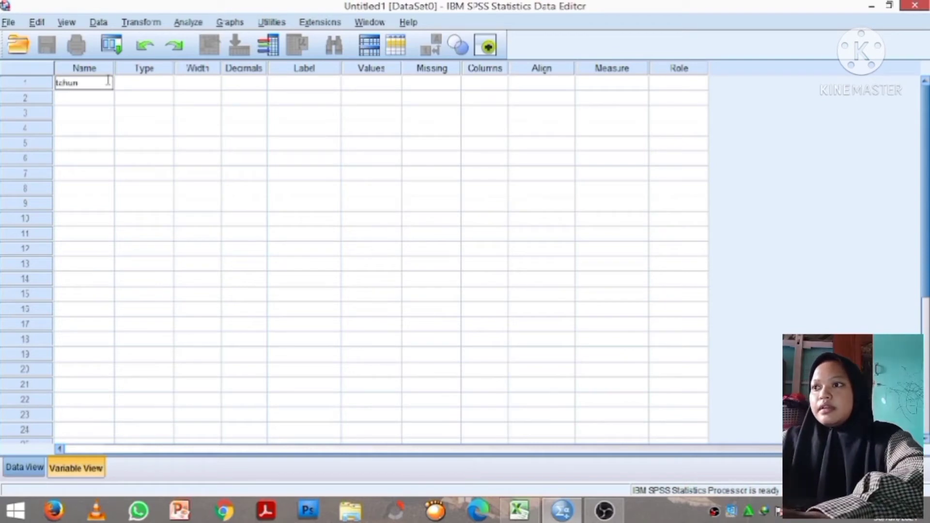
{"action": "key", "text": "Return"}
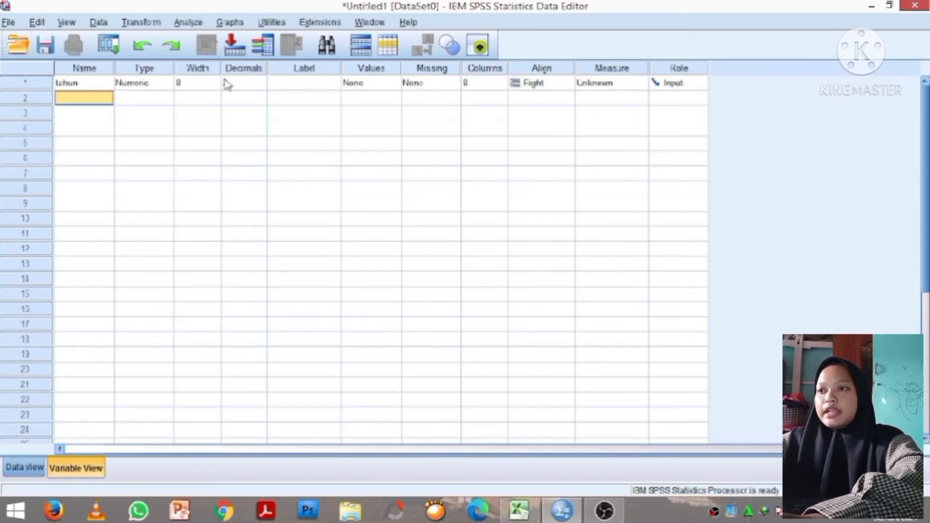
- Set the tahun variable's decimals to 0 and its measurement level to Nominal
{"action": "left_click", "coordinate": [251, 66]}
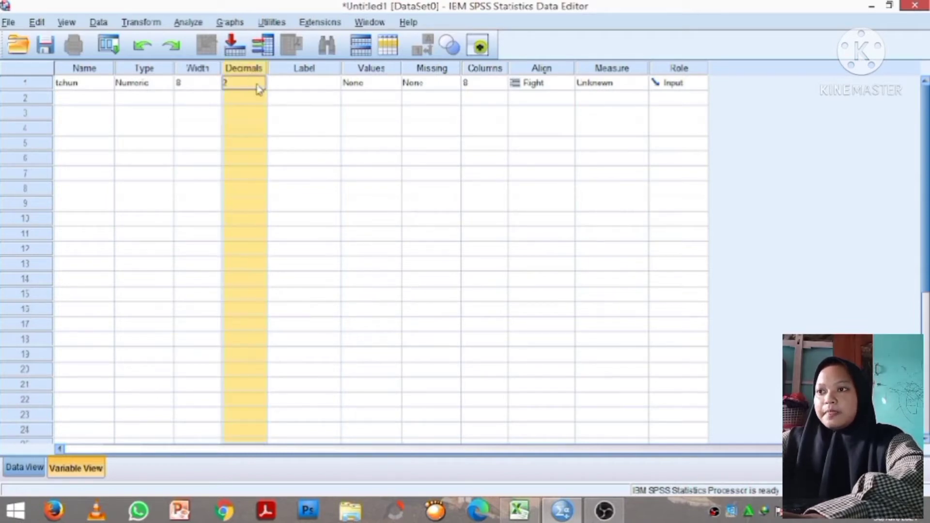
{"action": "double_click", "coordinate": [258, 87]}
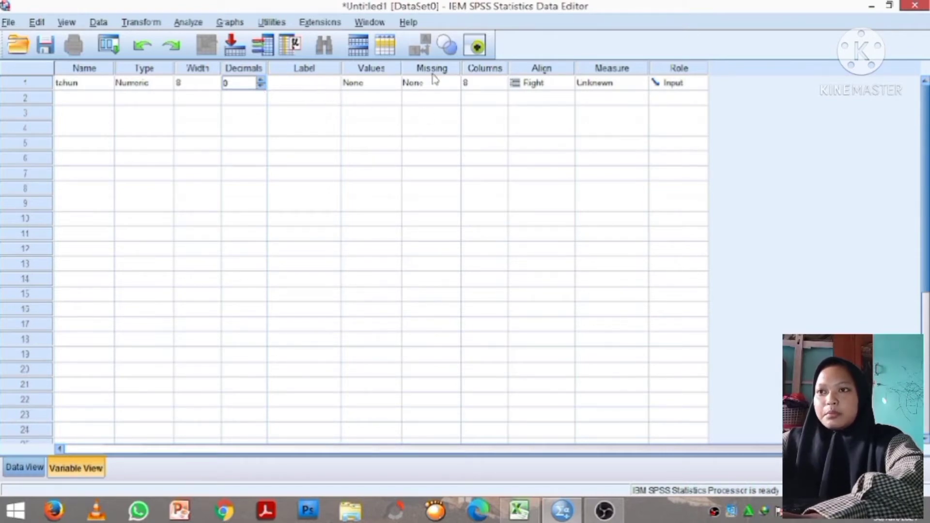
{"action": "left_click", "coordinate": [611, 69]}
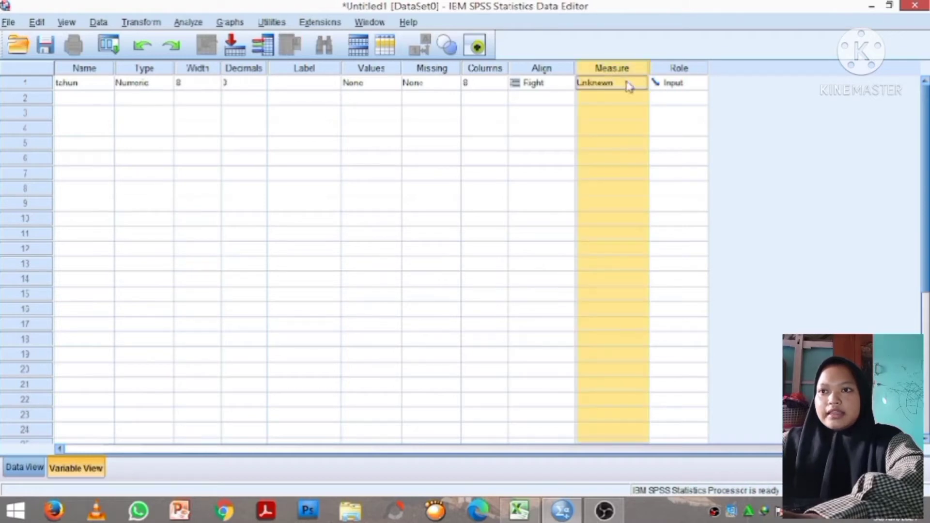
{"action": "left_click", "coordinate": [629, 86]}
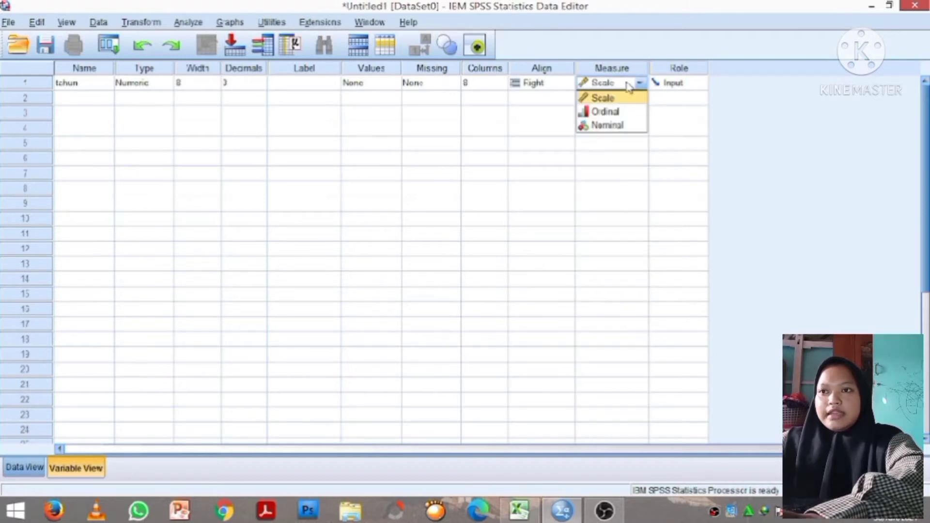
{"action": "left_click", "coordinate": [618, 128]}
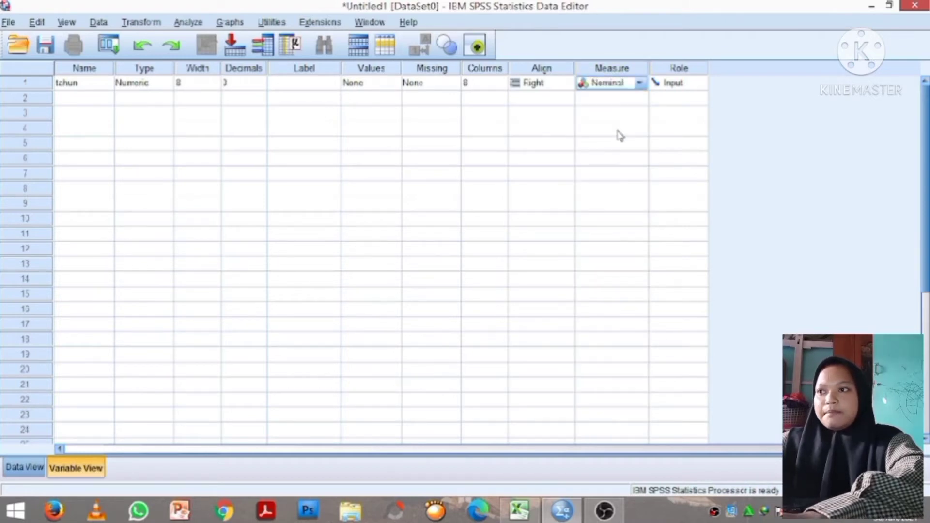
- Name the second variable jumlah, checking the source spreadsheet's columns in Excel before returning
{"action": "left_click", "coordinate": [97, 104]}
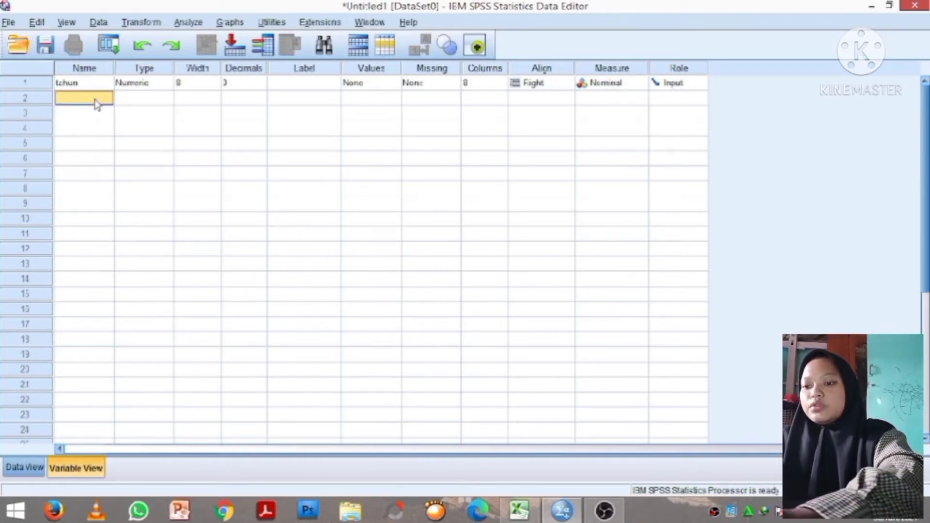
{"action": "type", "text": "jumlah"}
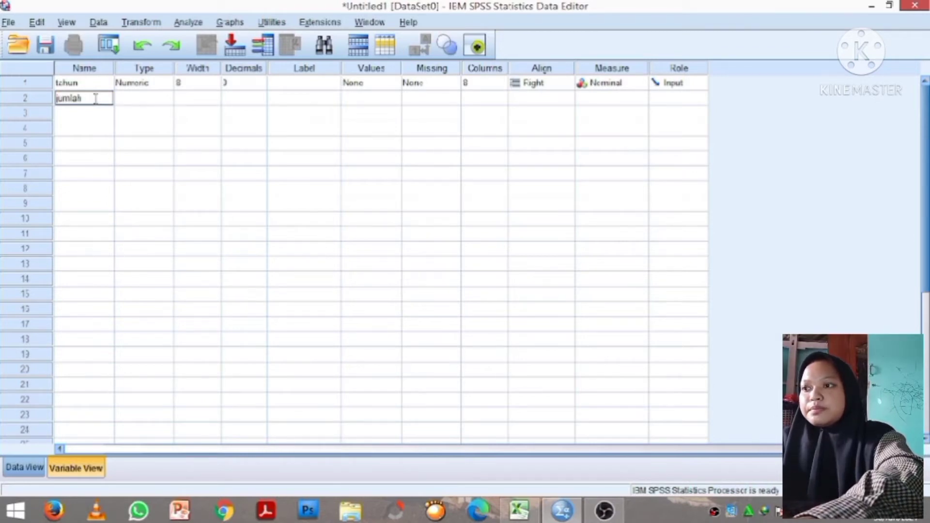
{"action": "type", "text": " p"}
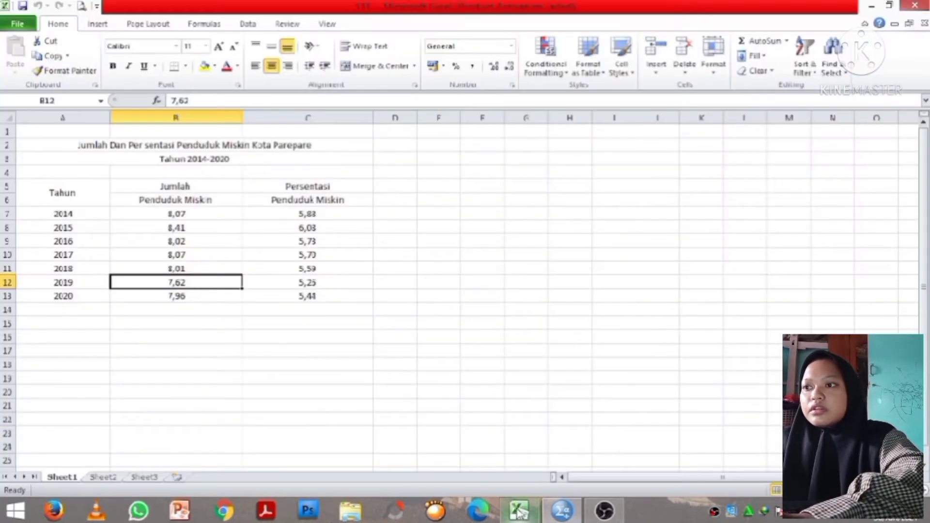
{"action": "left_click", "coordinate": [519, 512]}
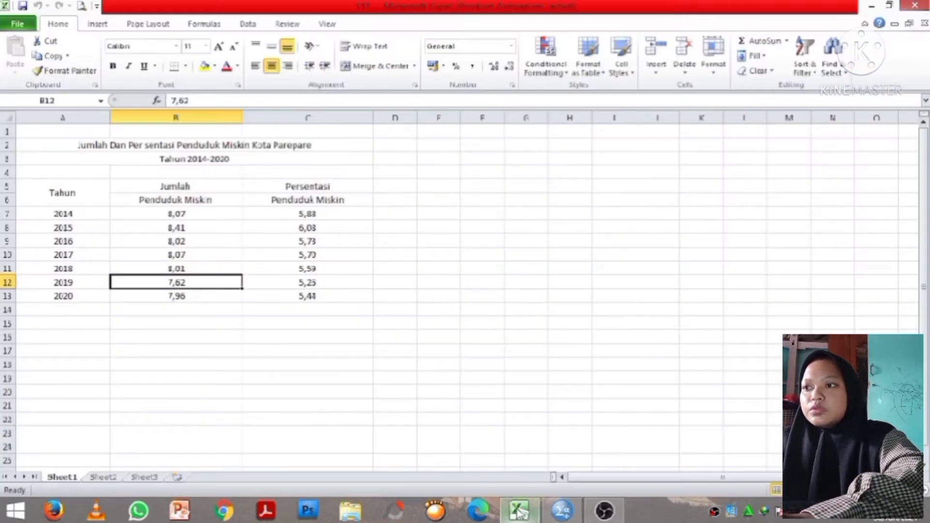
{"action": "left_click", "coordinate": [562, 512]}
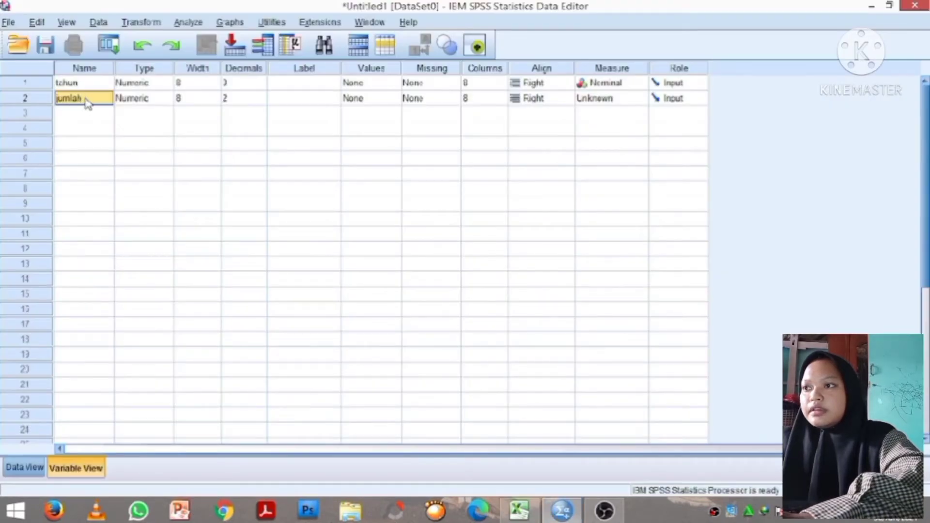
- Try renaming the second variable to jumlahpendudukmiskin, then shorten it back to jumlah
{"action": "double_click", "coordinate": [88, 97]}
{"action": "left_click", "coordinate": [88, 97]}
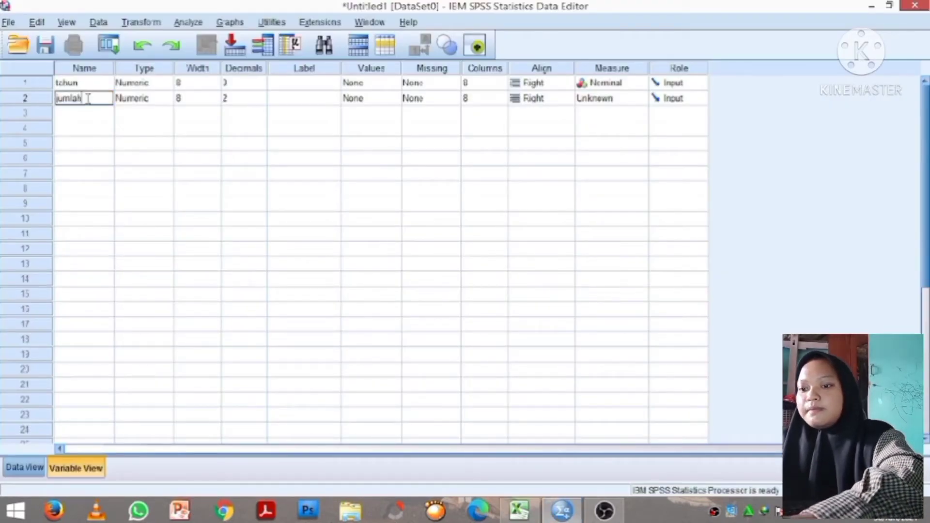
{"action": "type", "text": "pendud"}
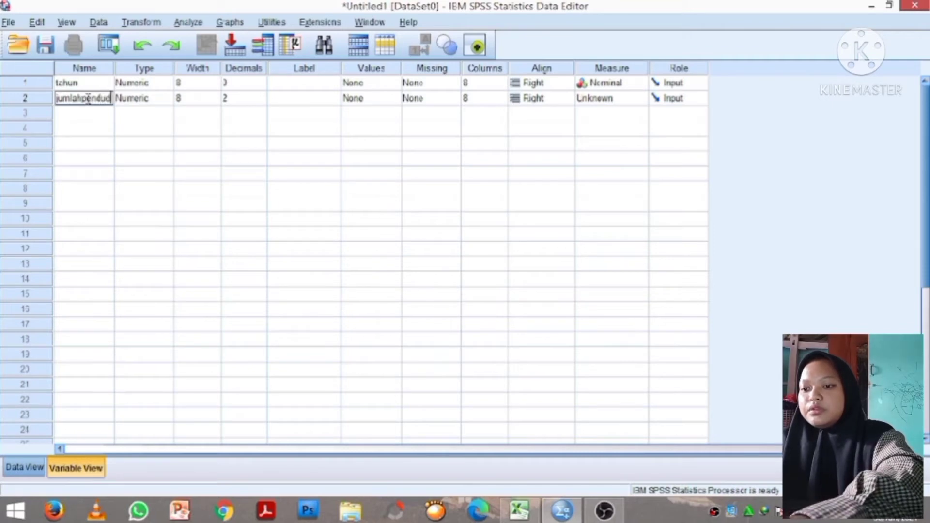
{"action": "type", "text": "ukmiskin"}
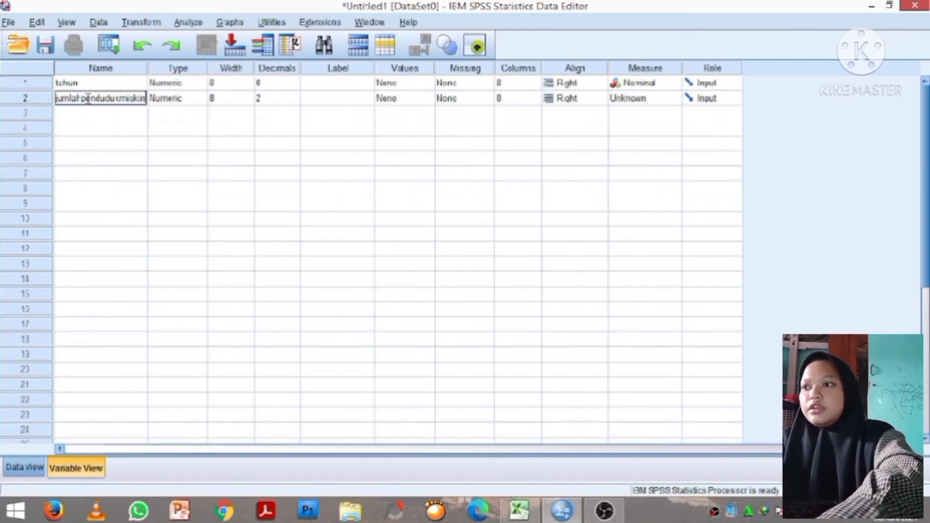
{"action": "key", "text": "BackSpace"}
{"action": "key", "text": "BackSpace"}
{"action": "key", "text": "BackSpace"}
{"action": "key", "text": "BackSpace"}
{"action": "key", "text": "BackSpace"}
{"action": "key", "text": "BackSpace"}
{"action": "key", "text": "BackSpace"}
{"action": "key", "text": "BackSpace"}
{"action": "key", "text": "BackSpace"}
{"action": "key", "text": "BackSpace"}
{"action": "key", "text": "BackSpace"}
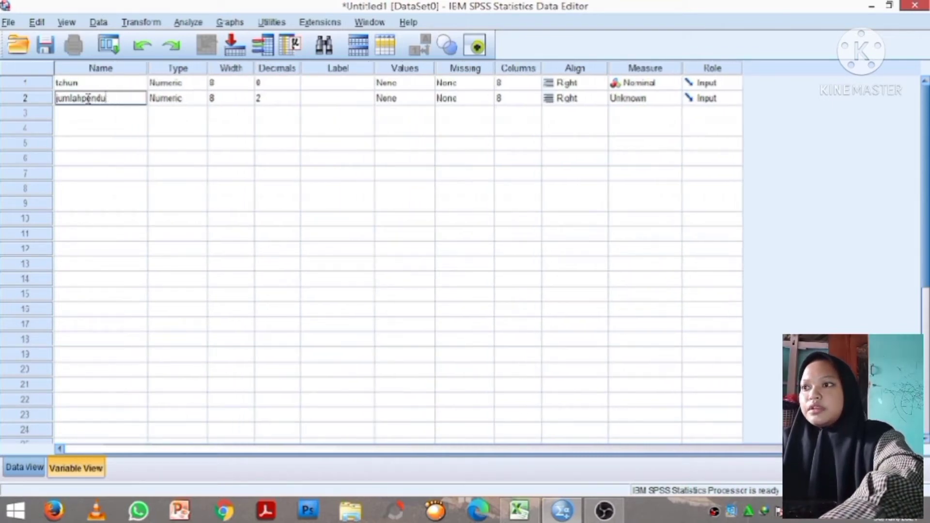
{"action": "key", "text": "BackSpace"}
{"action": "key", "text": "BackSpace"}
{"action": "key", "text": "Return"}
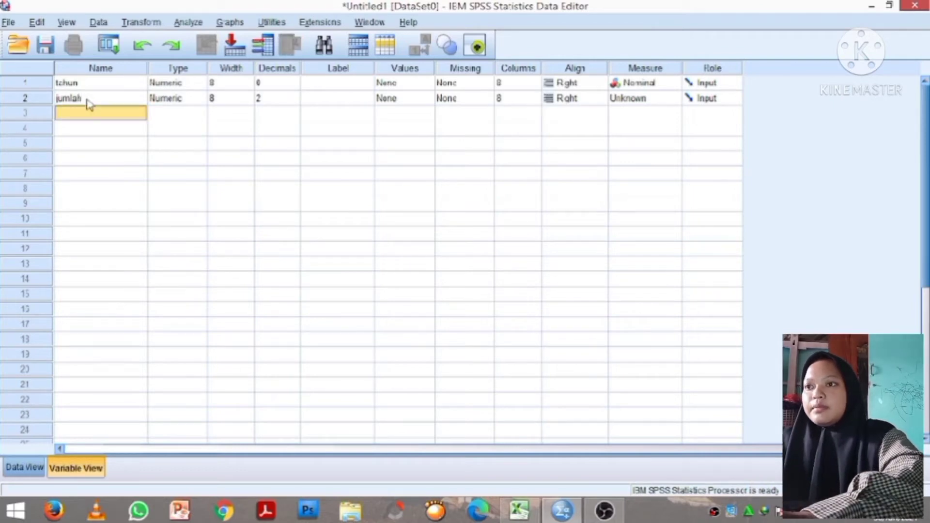
- Set the jumlah variable's decimals to 0 and its label to jumlahpendudukmiskin
{"action": "left_click", "coordinate": [281, 97]}
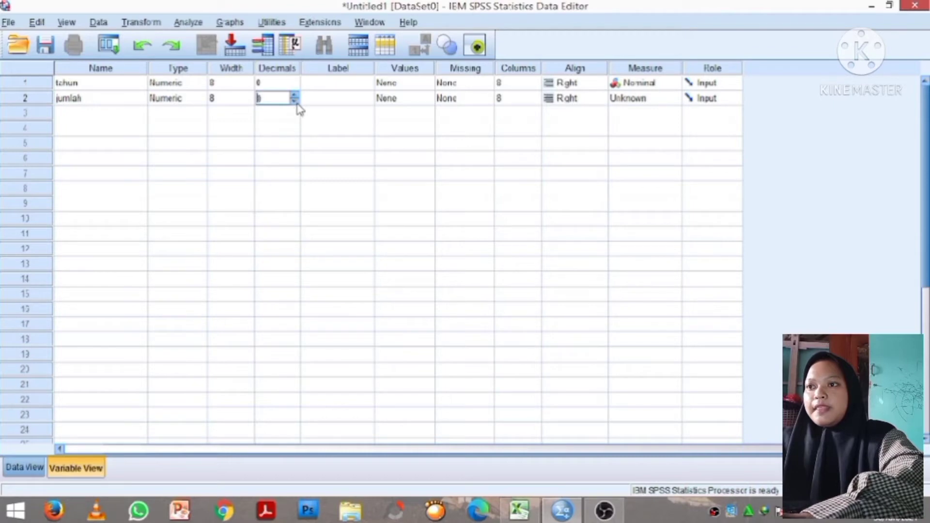
{"action": "left_click", "coordinate": [334, 99]}
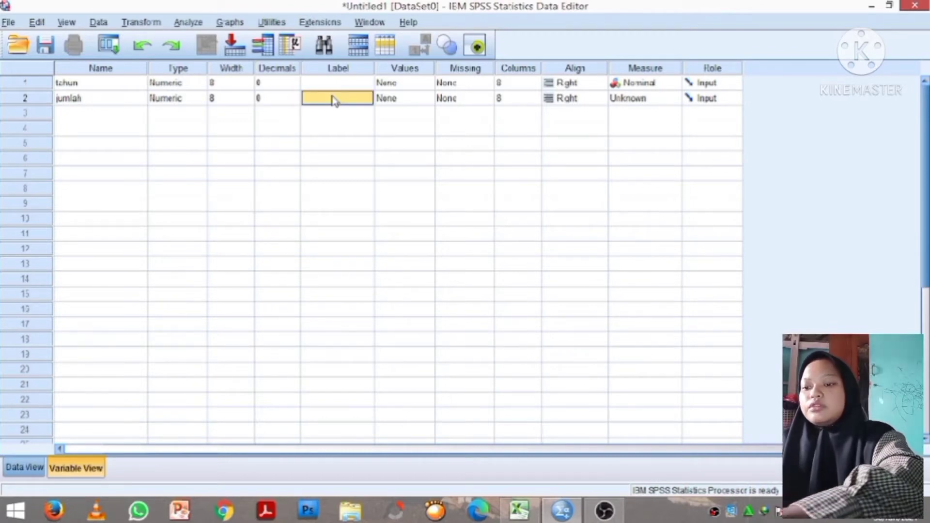
{"action": "type", "text": "jumlah"}
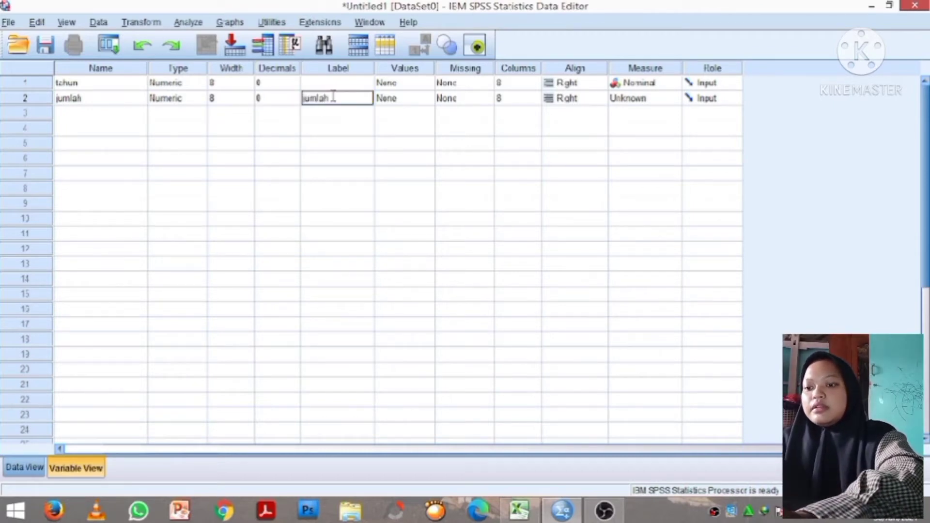
{"action": "type", "text": "pen"}
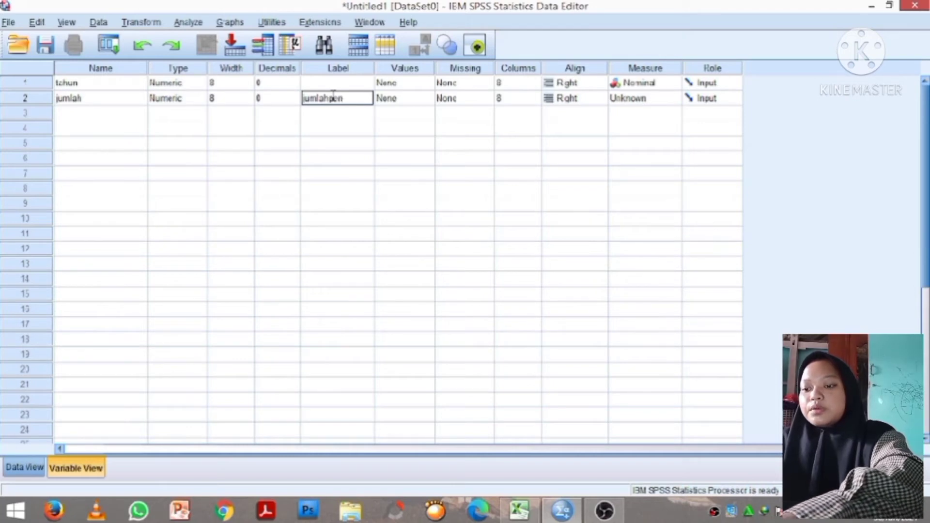
{"action": "type", "text": "dudukmiskin"}
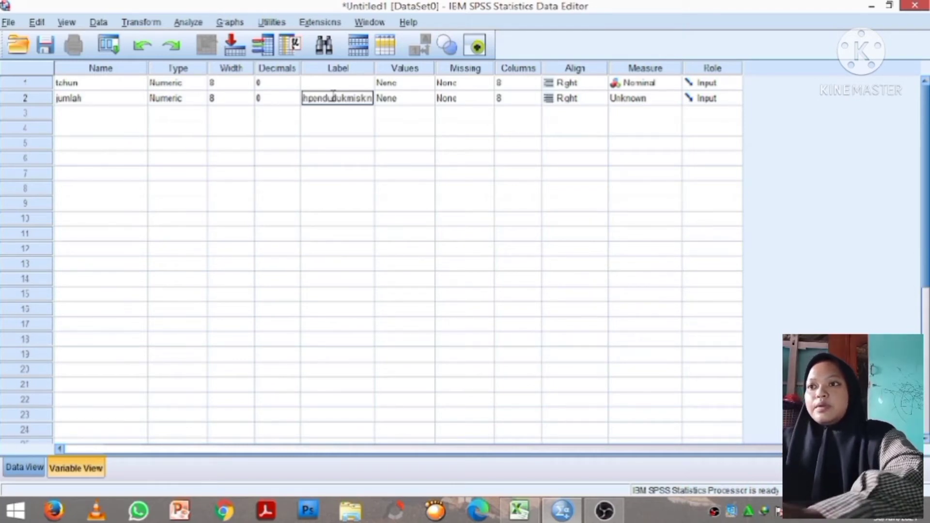
{"action": "key", "text": "Return"}
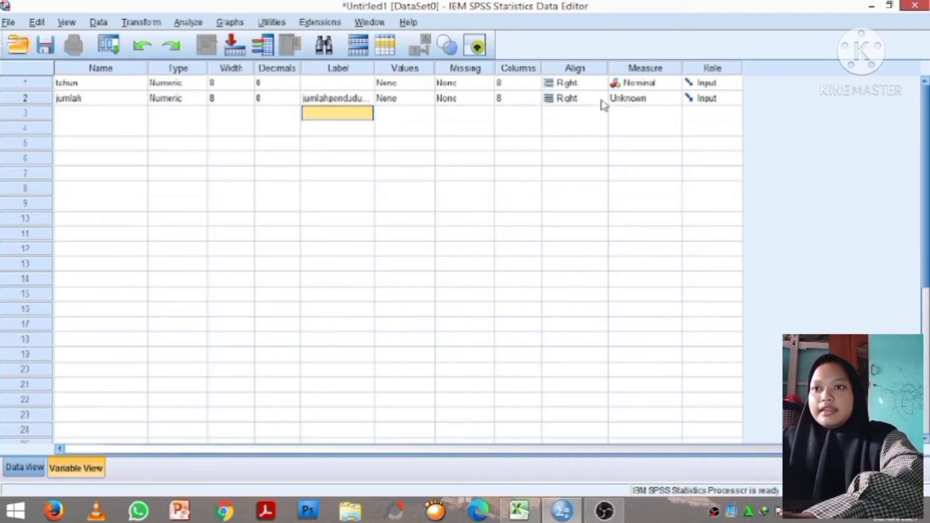
- Set the jumlah variable's measurement level to Nominal
{"action": "left_click_drag", "start_coordinate": [625, 101], "coordinate": [619, 92]}
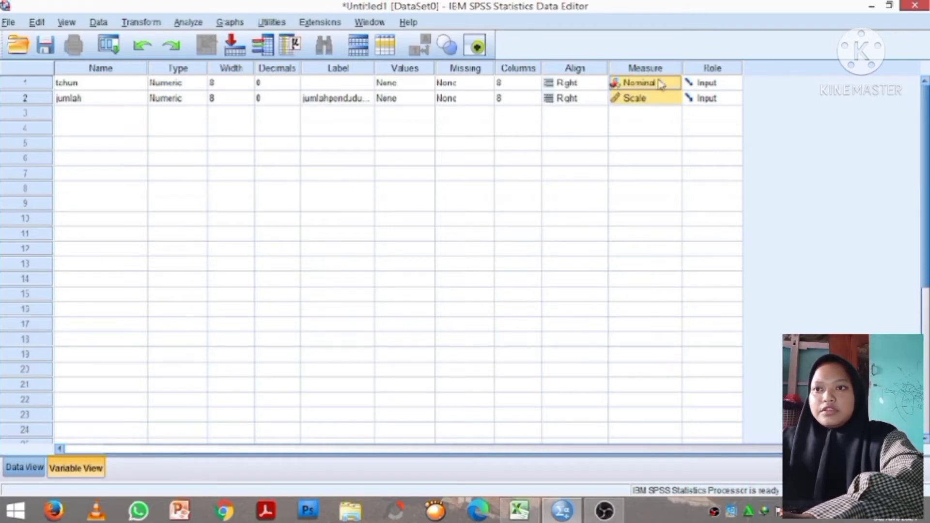
{"action": "left_click", "coordinate": [667, 98]}
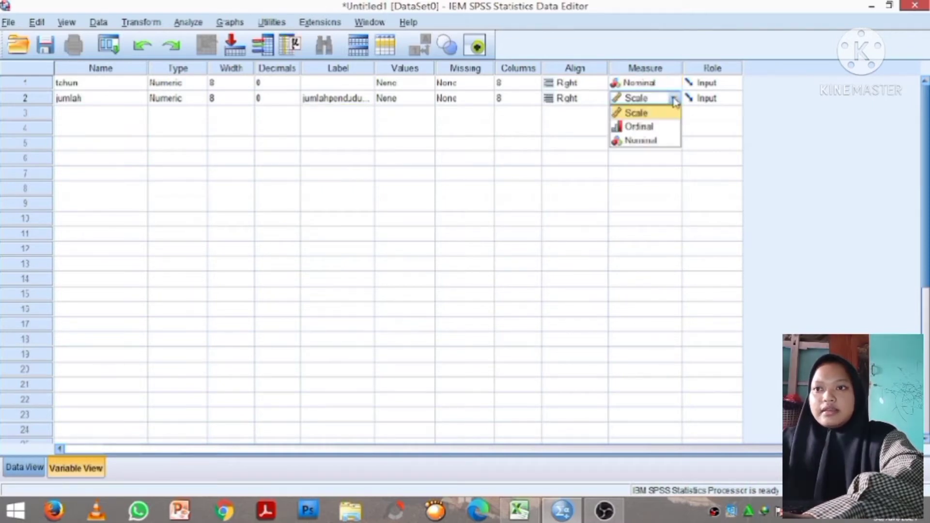
{"action": "left_click", "coordinate": [641, 141]}
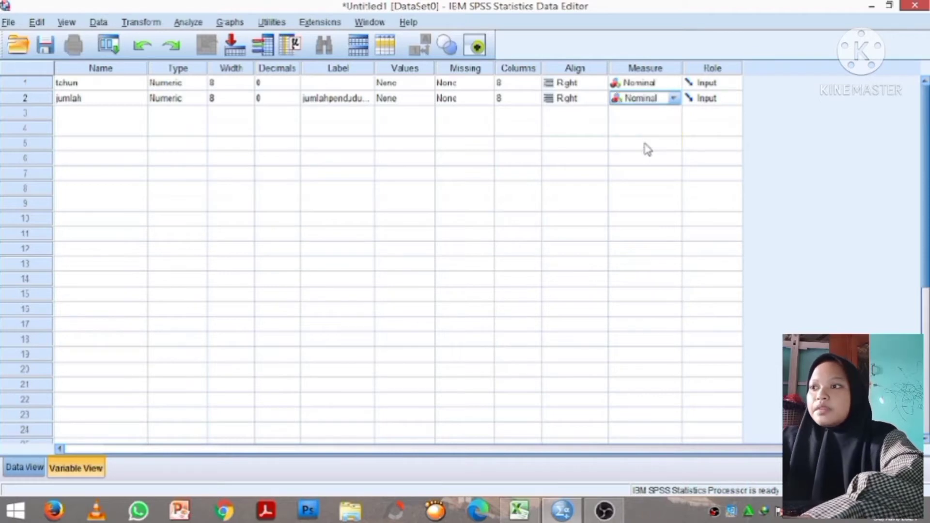
{"action": "left_click", "coordinate": [130, 118]}
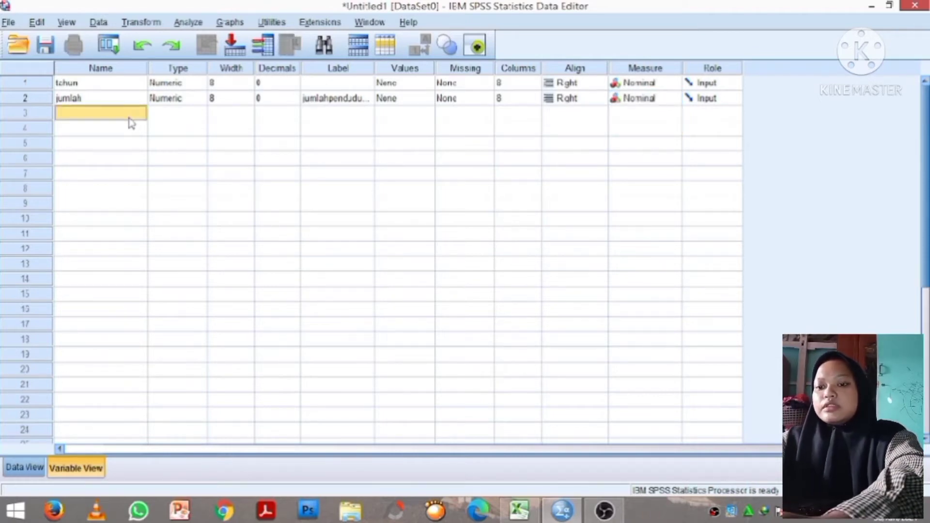
- Name the third variable persentase and set its decimals to 0
{"action": "type", "text": "perse"}
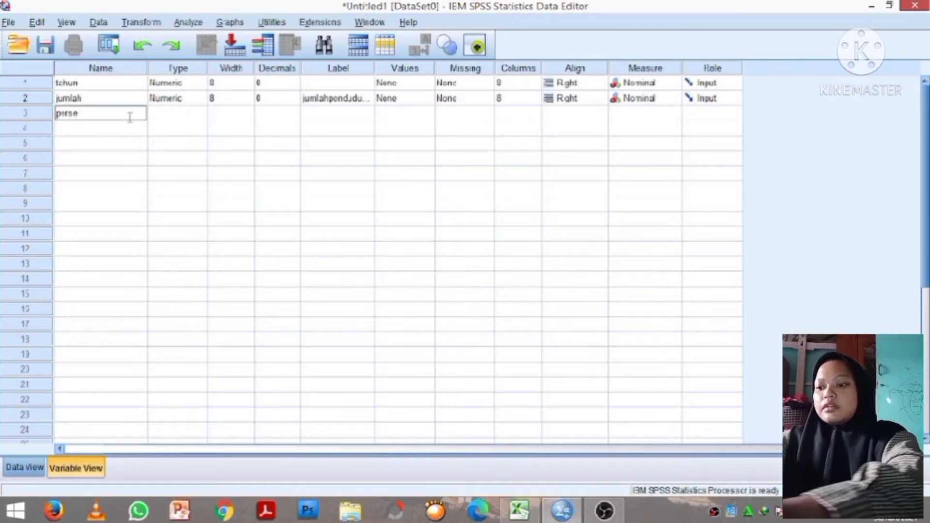
{"action": "type", "text": "ntase"}
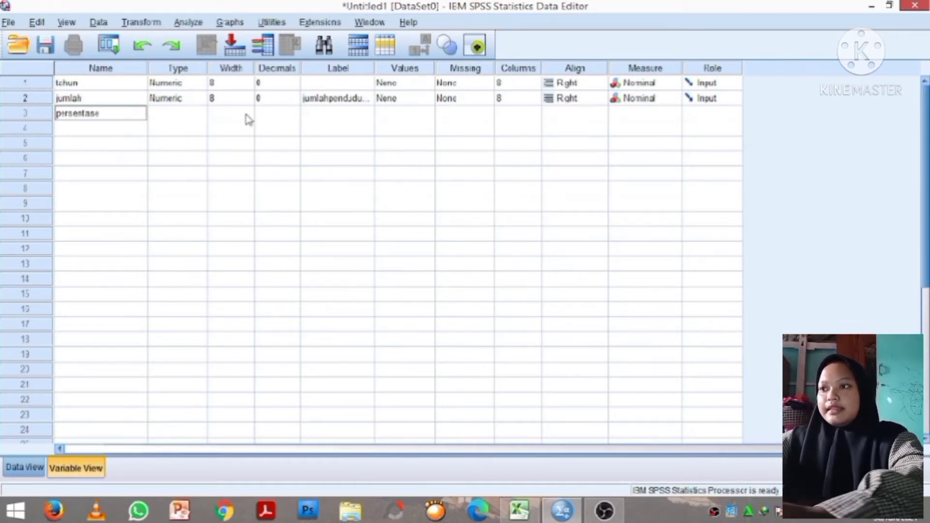
{"action": "key", "text": "Return"}
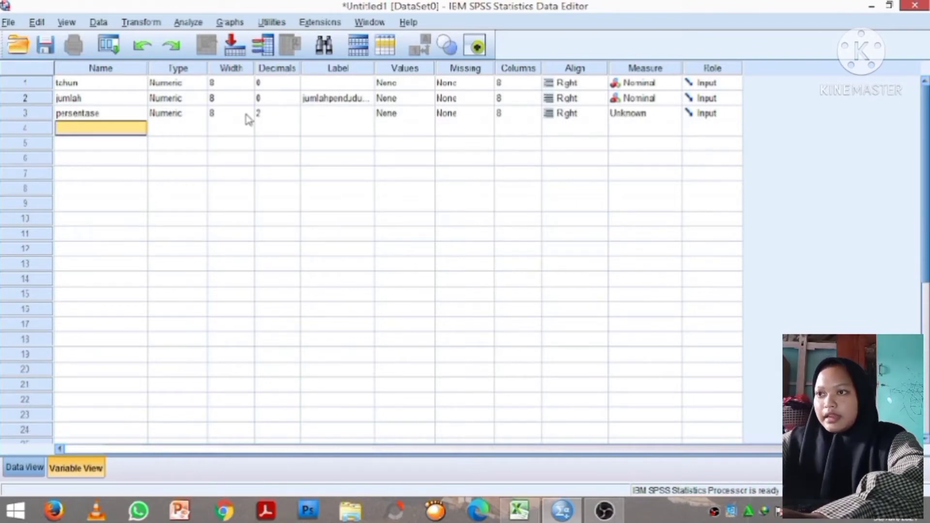
{"action": "left_click", "coordinate": [279, 114]}
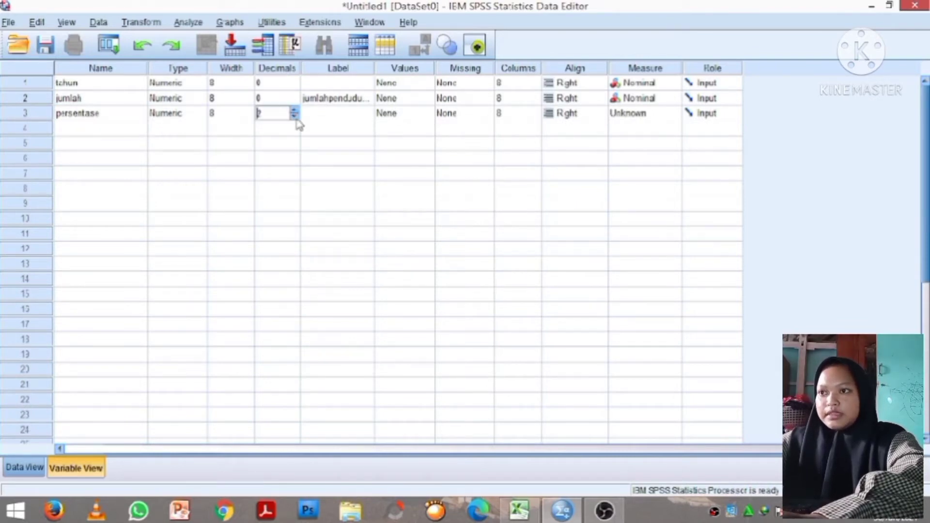
{"action": "left_click", "coordinate": [294, 117]}
{"action": "left_click", "coordinate": [295, 116]}
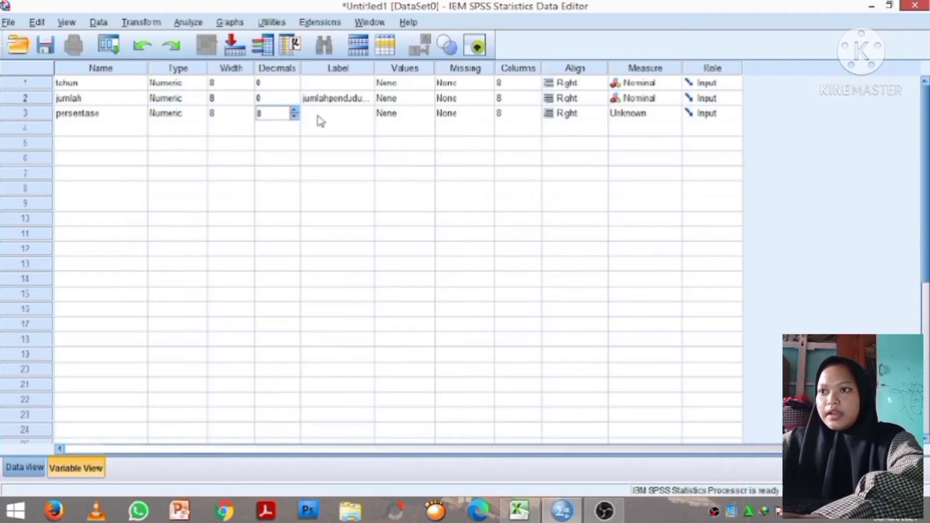
- Set the persentase variable's label to persentasependudukmiskin
{"action": "left_click", "coordinate": [319, 116]}
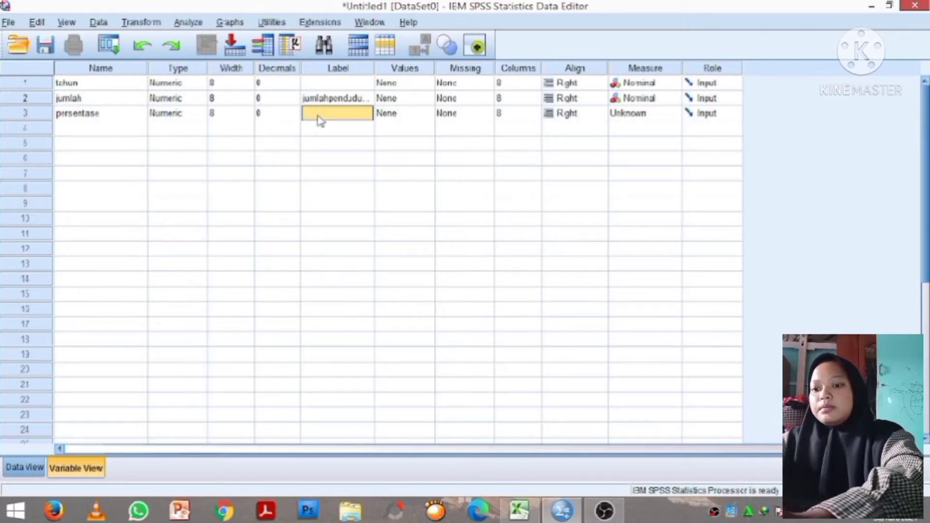
{"action": "type", "text": "perse"}
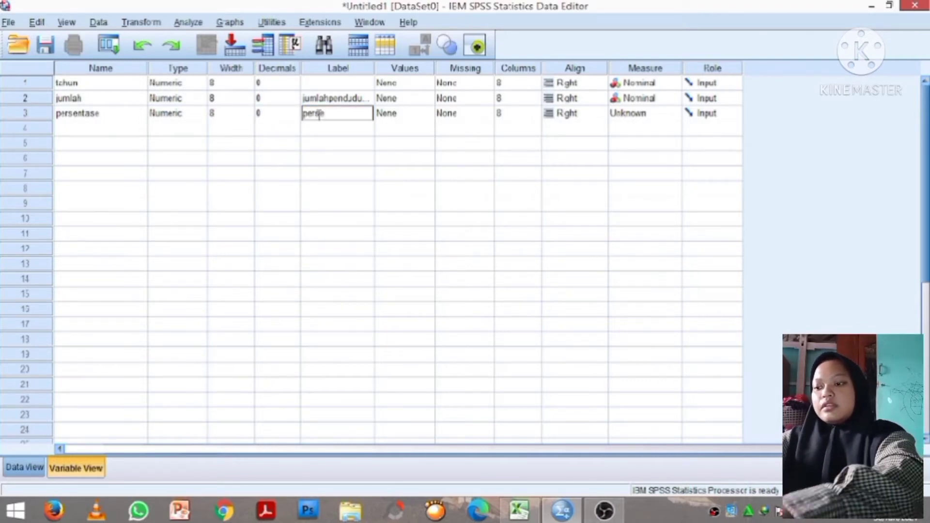
{"action": "type", "text": "ntase"}
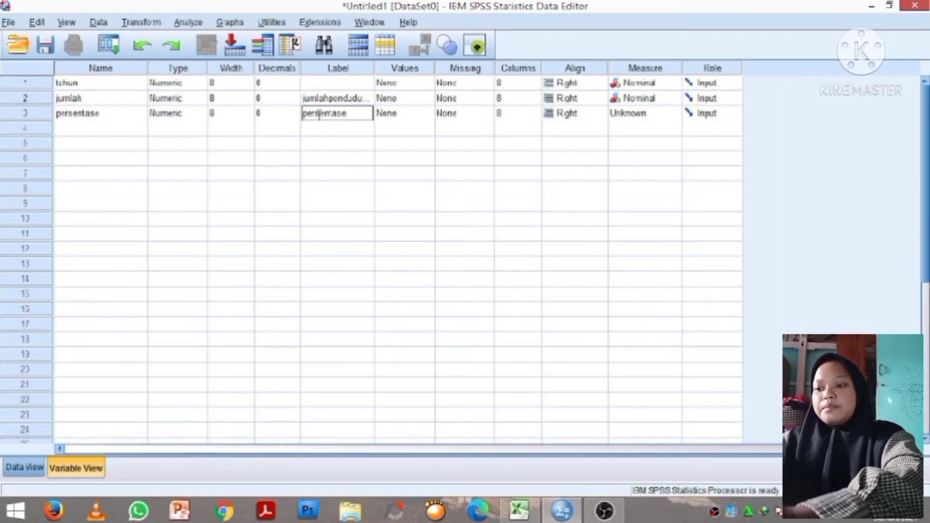
{"action": "type", "text": "pendudukmi"}
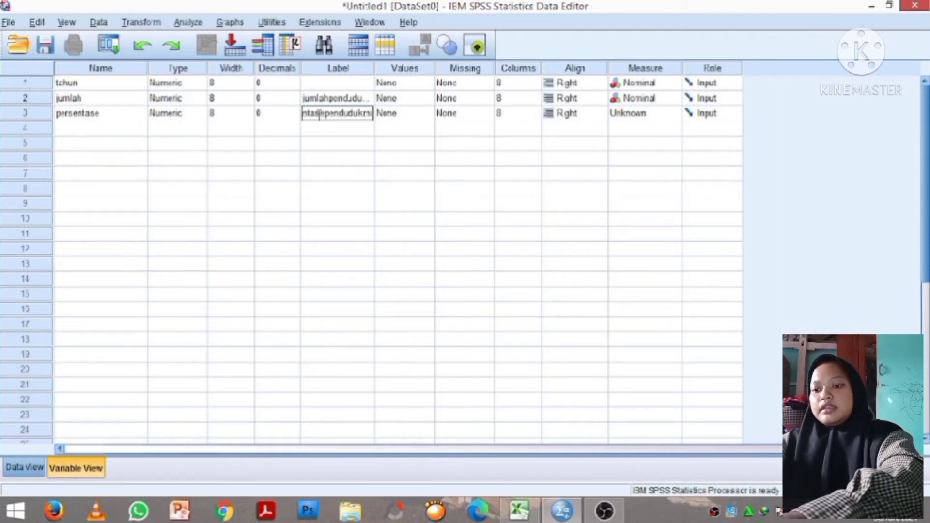
{"action": "type", "text": "skin"}
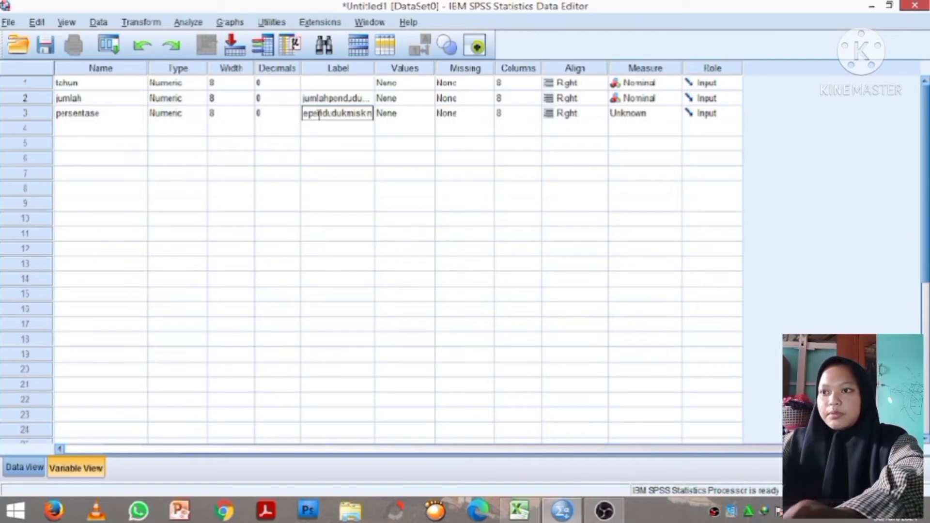
{"action": "key", "text": "Return"}
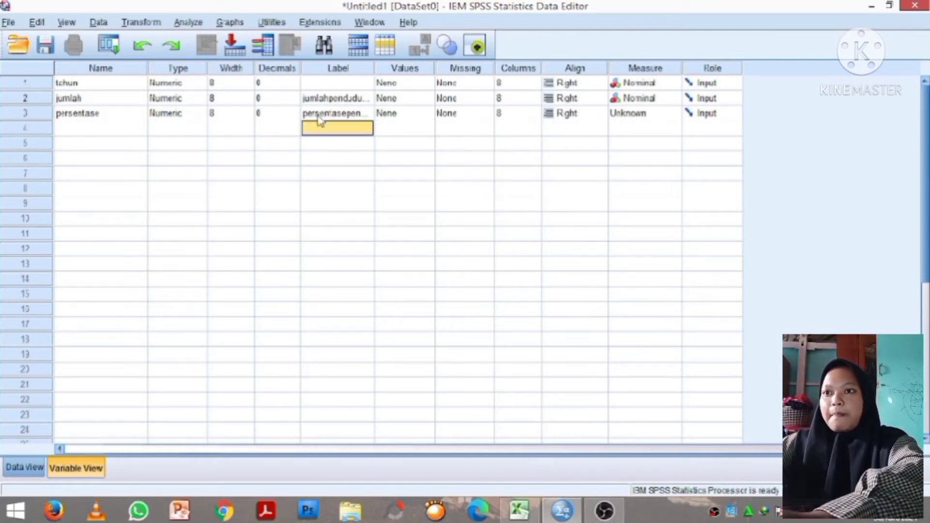
- Set the persentase variable's measurement level to Nominal
{"action": "left_click", "coordinate": [654, 115]}
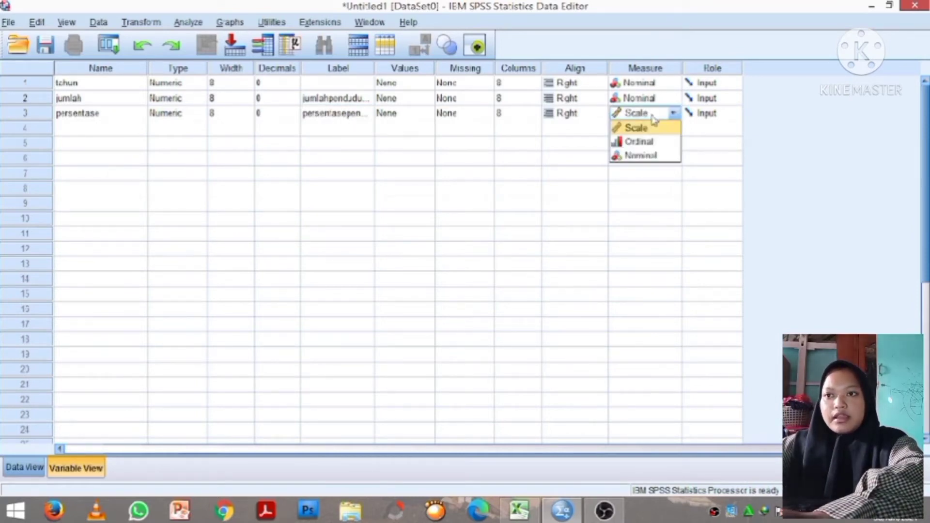
{"action": "left_click", "coordinate": [640, 156]}
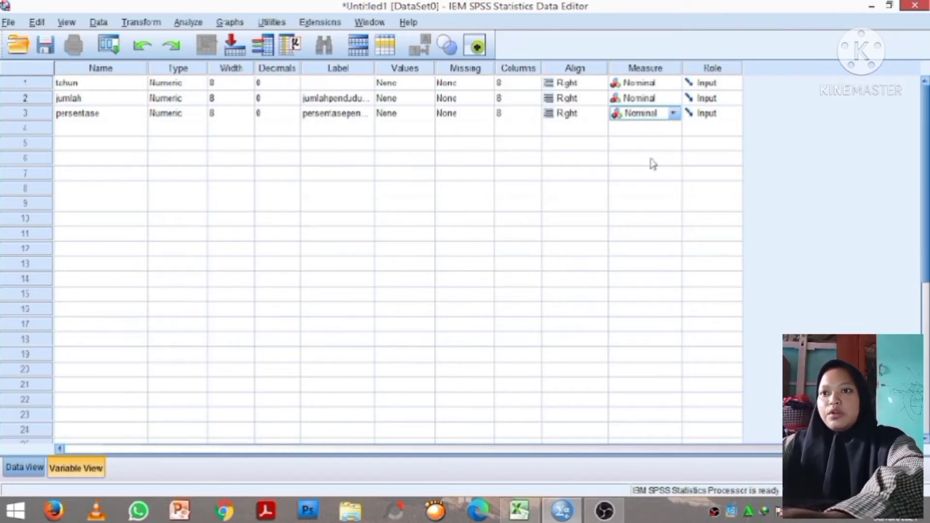
{"action": "left_click", "coordinate": [366, 209]}
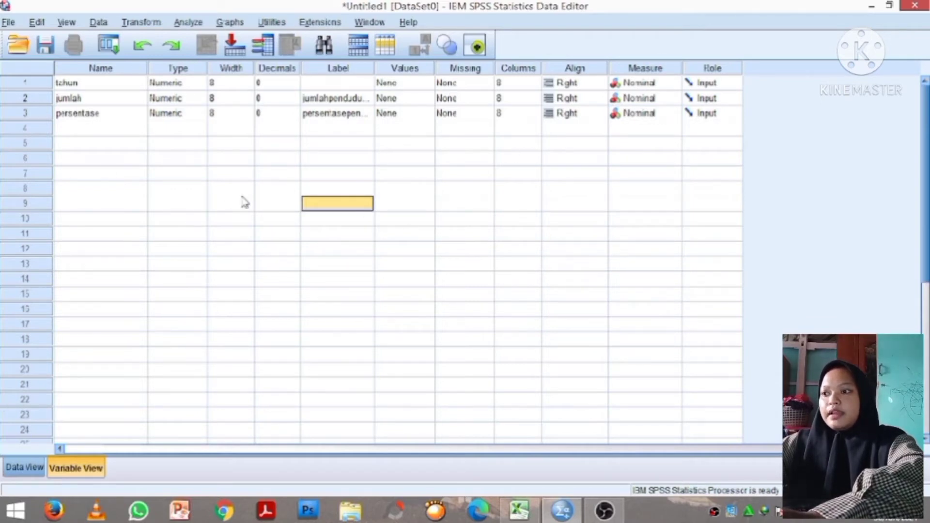
- Copy the 2014–2020 year values from the Tahun column of the Excel table
{"action": "left_click", "coordinate": [24, 468]}
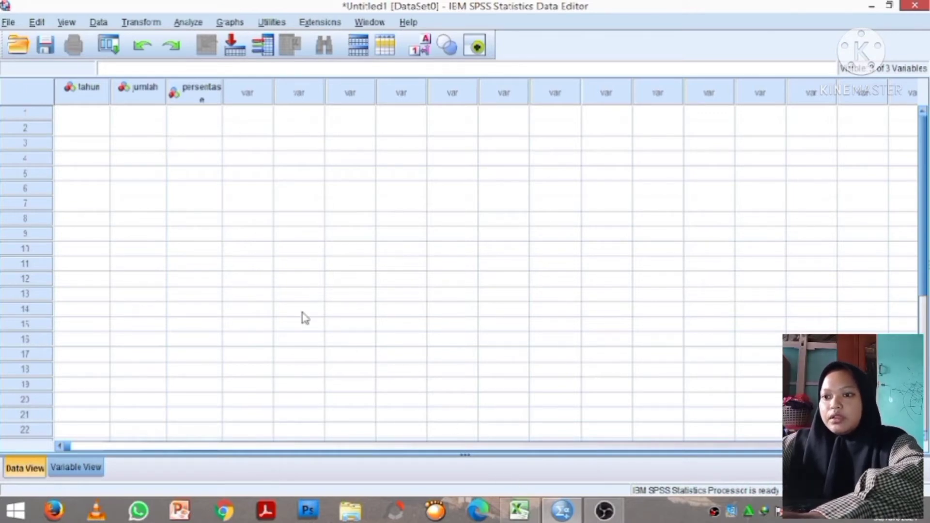
{"action": "left_click", "coordinate": [519, 510]}
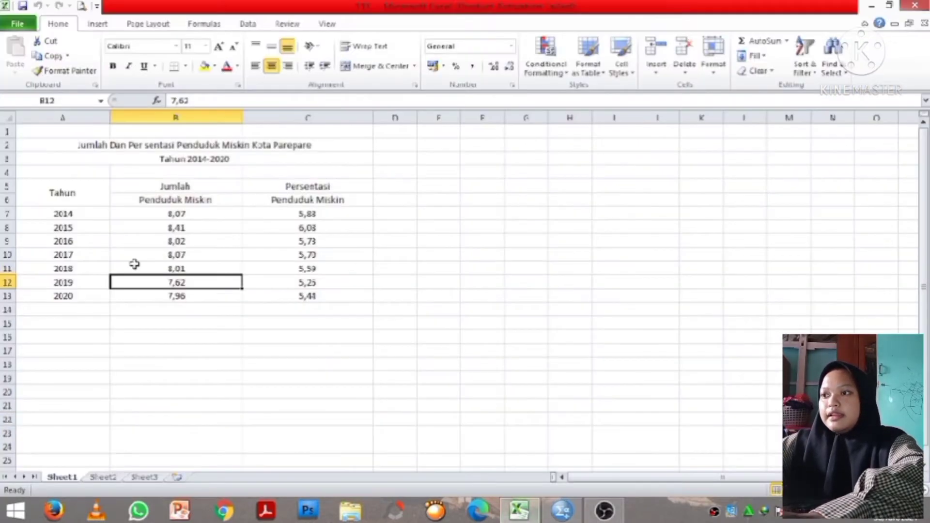
{"action": "left_click", "coordinate": [87, 213]}
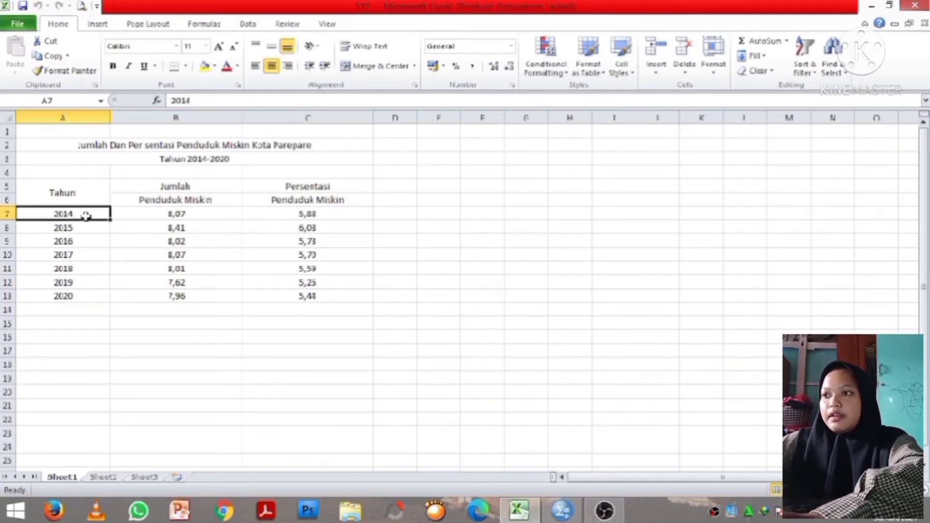
{"action": "left_click_drag", "start_coordinate": [89, 216], "coordinate": [81, 291]}
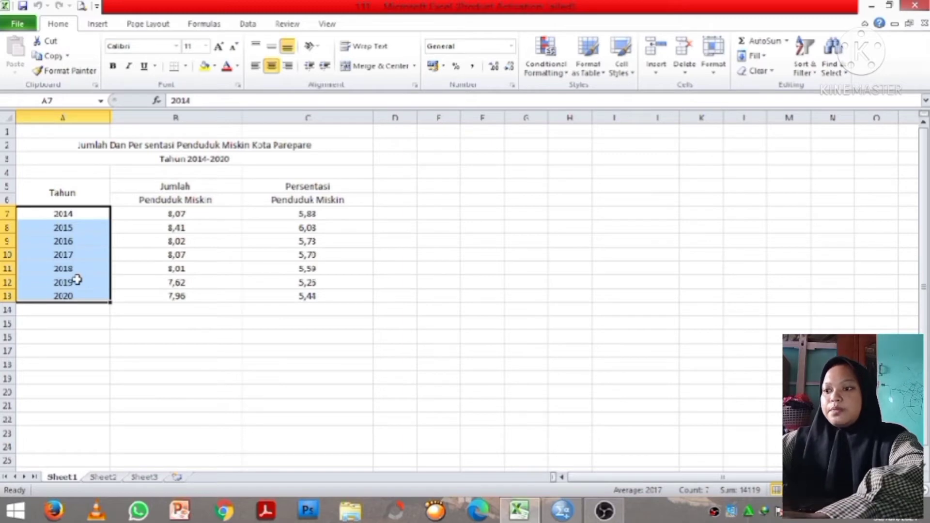
{"action": "key", "text": "ctrl+c"}
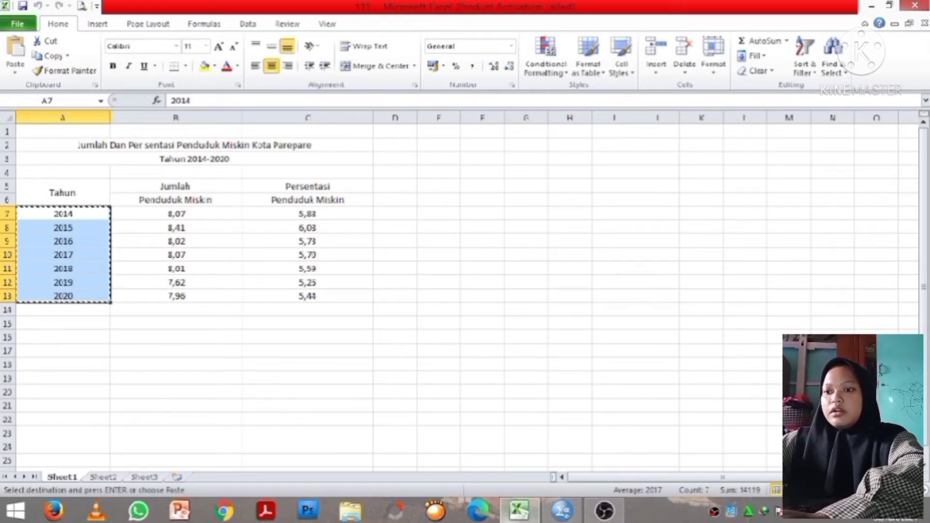
- Paste the years into the tahun column in Data View starting at row 1
{"action": "left_click", "coordinate": [520, 511]}
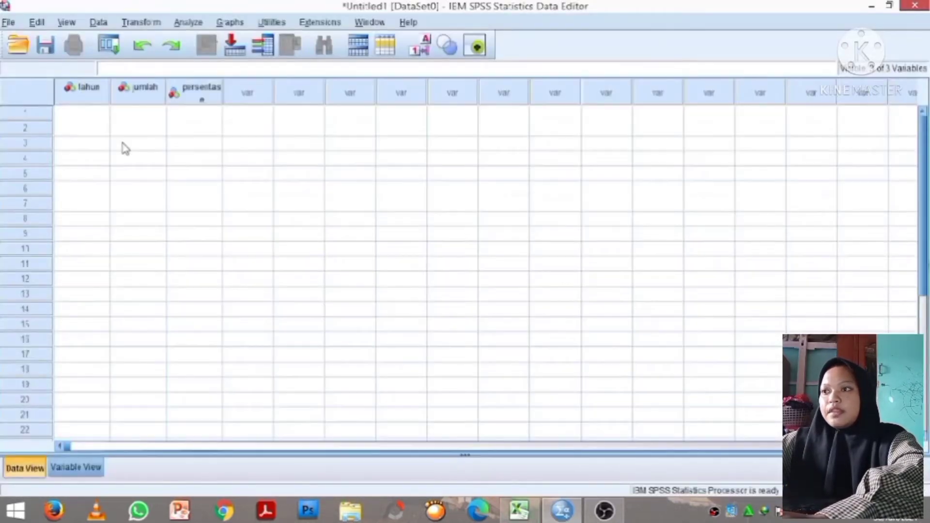
{"action": "left_click", "coordinate": [91, 115]}
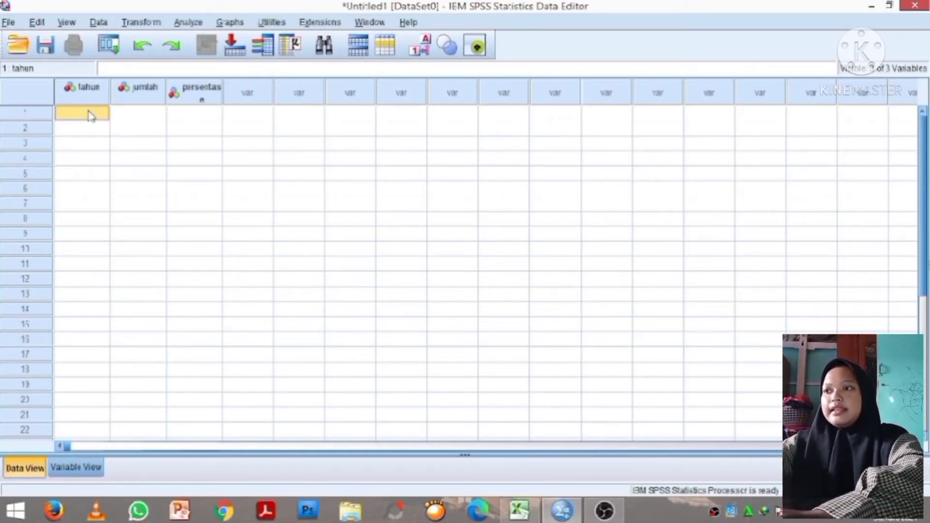
{"action": "key", "text": "ctrl+v"}
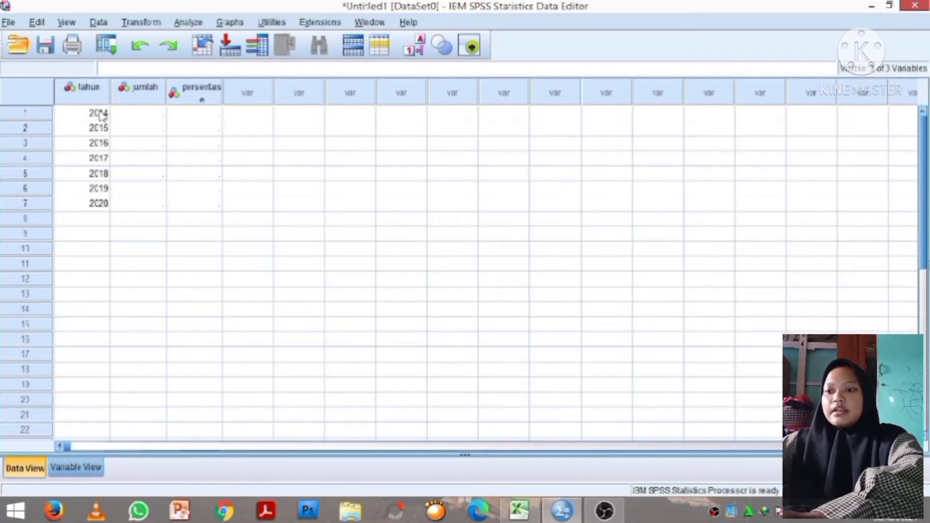
{"action": "left_click", "coordinate": [563, 510]}
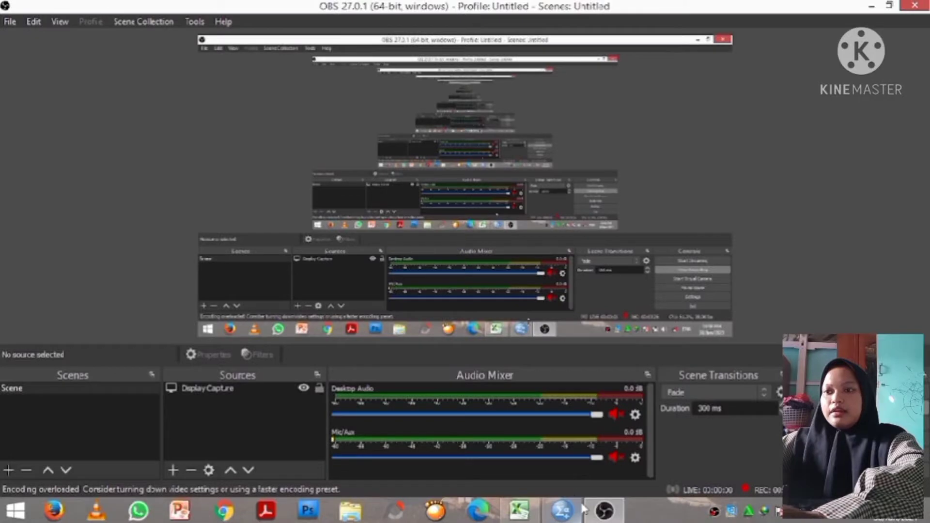
{"action": "left_click", "coordinate": [561, 514]}
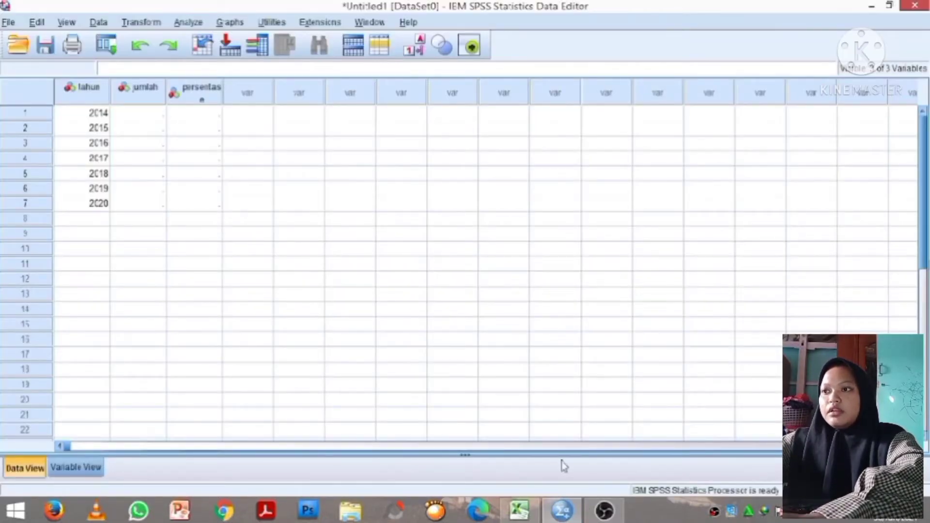
- Copy the Jumlah and Persentasi Penduduk Miskin values for 2014–2020 from the Excel table
{"action": "key", "text": "alt+Tab"}
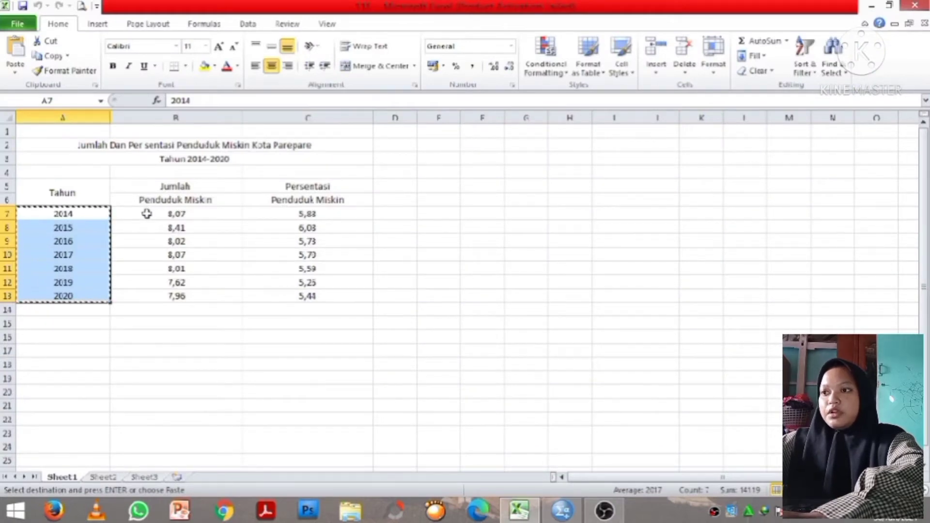
{"action": "left_click_drag", "start_coordinate": [151, 212], "coordinate": [297, 291]}
{"action": "key", "text": "ctrl+c"}
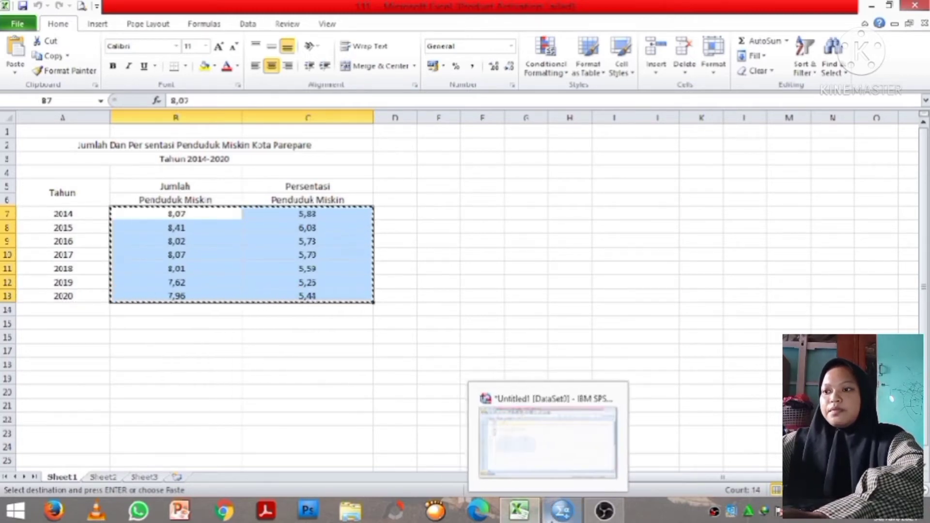
- Paste the copied values into the jumlah column in Data View starting at row 1
{"action": "left_click", "coordinate": [559, 513]}
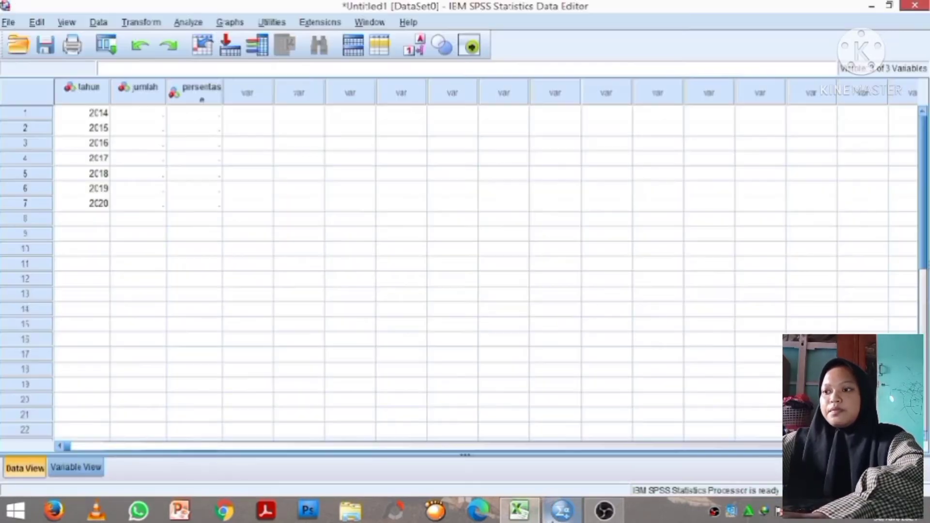
{"action": "left_click", "coordinate": [76, 468]}
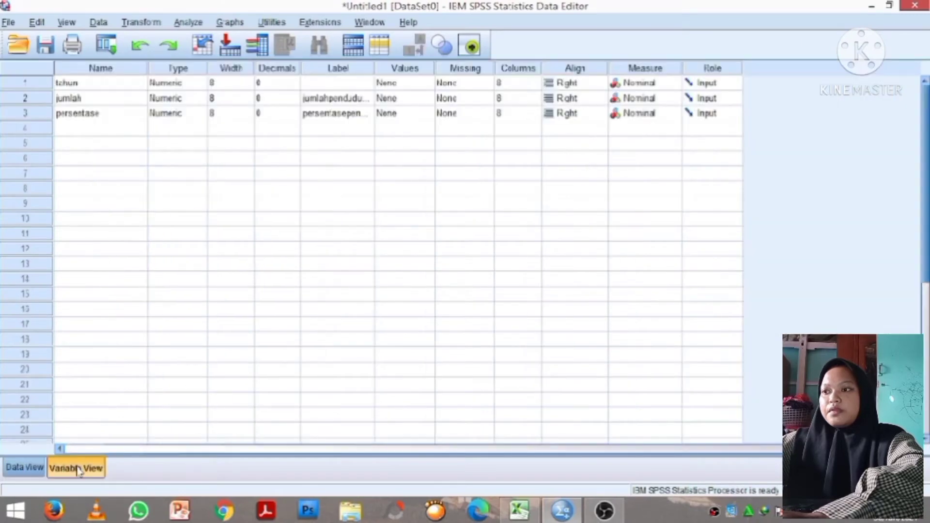
{"action": "left_click", "coordinate": [12, 465]}
{"action": "left_click", "coordinate": [139, 113]}
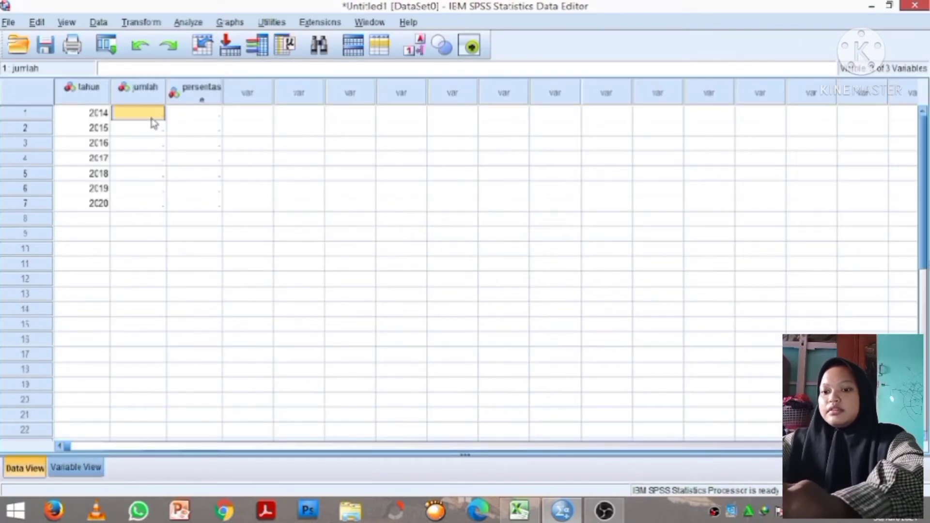
{"action": "key", "text": "ctrl+v"}
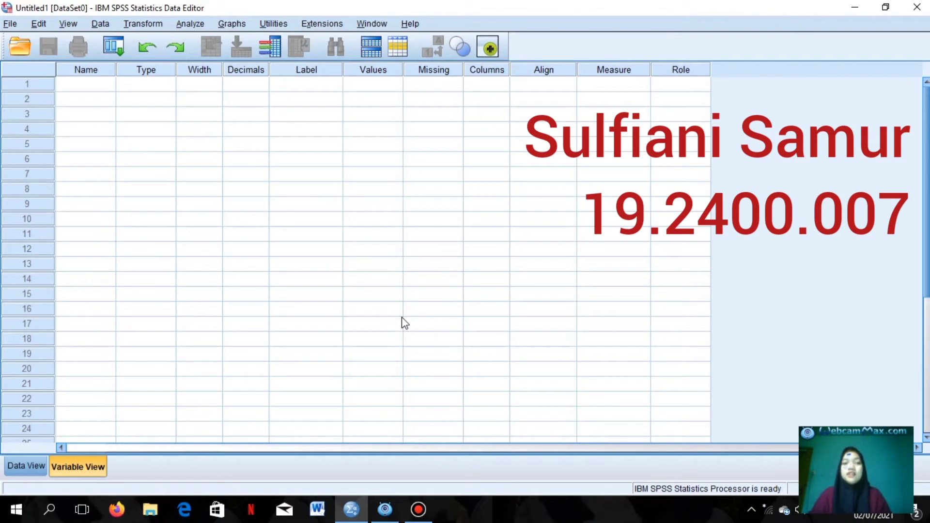
- Open the SPSS data file klp 5.sav from the Pictures folder in Libraries
{"action": "left_click", "coordinate": [8, 25]}
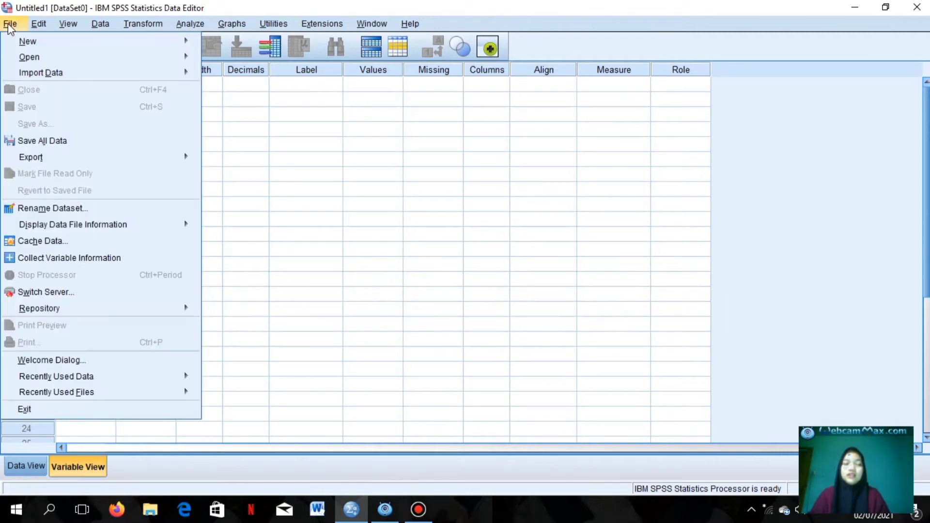
{"action": "left_click", "coordinate": [150, 60]}
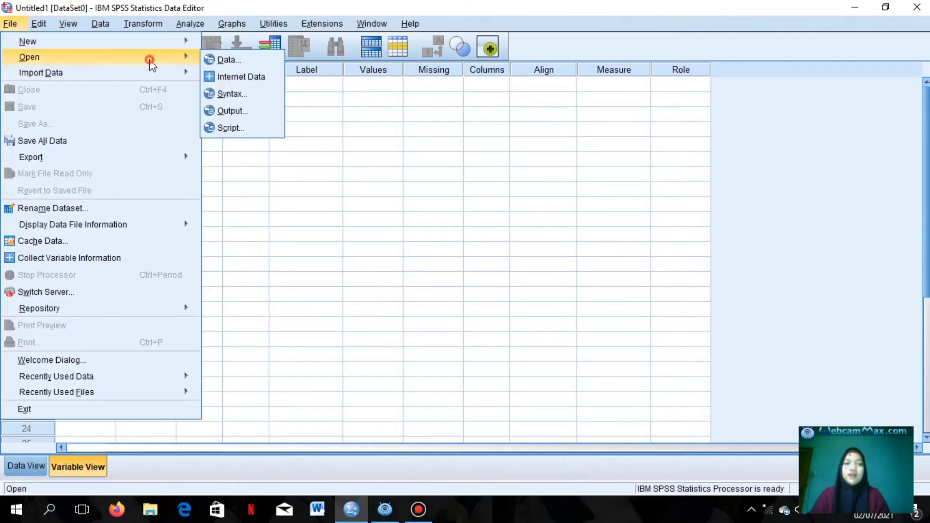
{"action": "left_click", "coordinate": [227, 60]}
{"action": "left_click", "coordinate": [442, 140]}
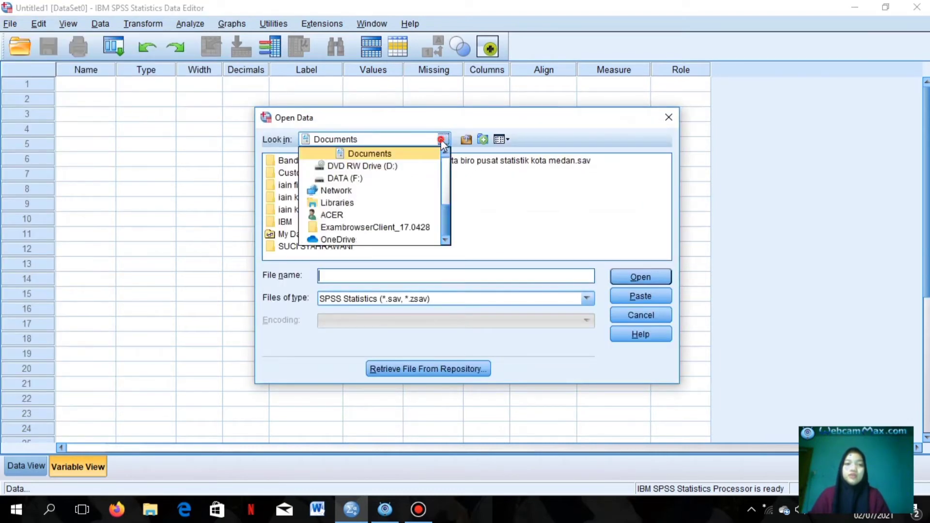
{"action": "left_click", "coordinate": [356, 203]}
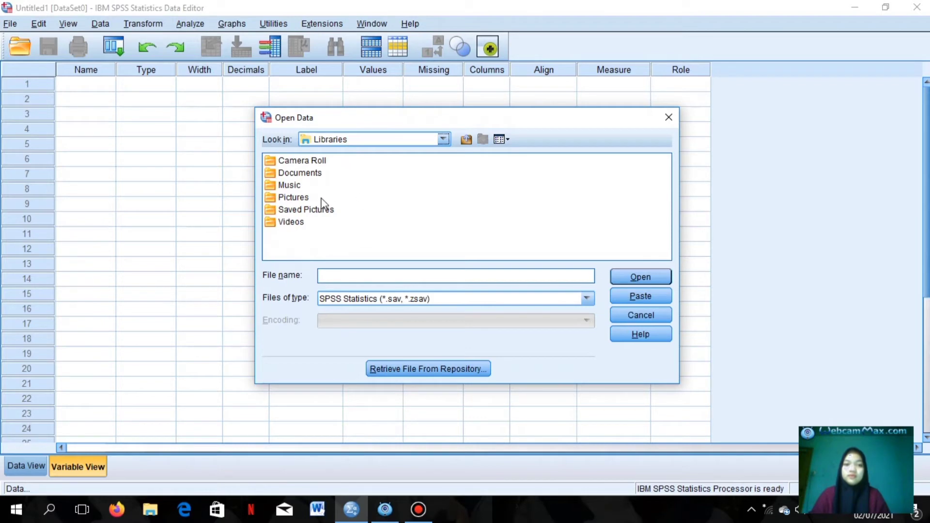
{"action": "left_click", "coordinate": [294, 198]}
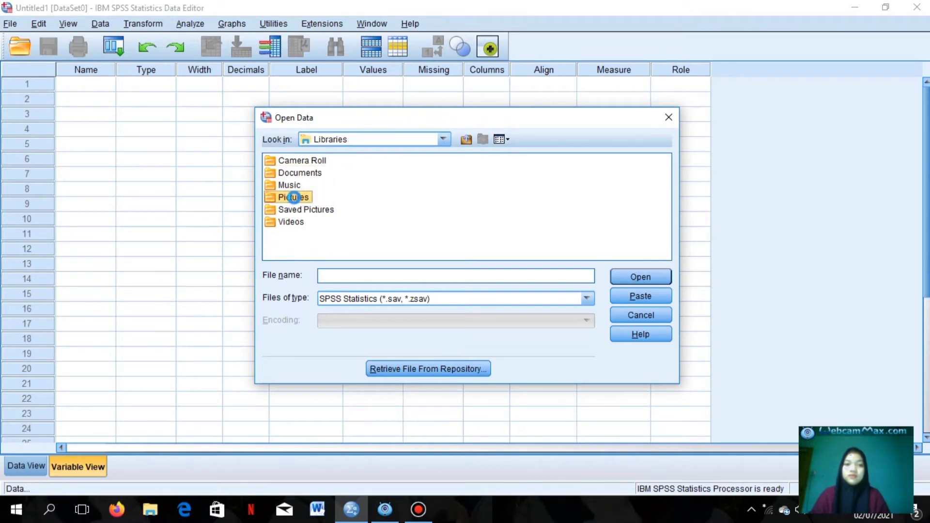
{"action": "double_click", "coordinate": [293, 200]}
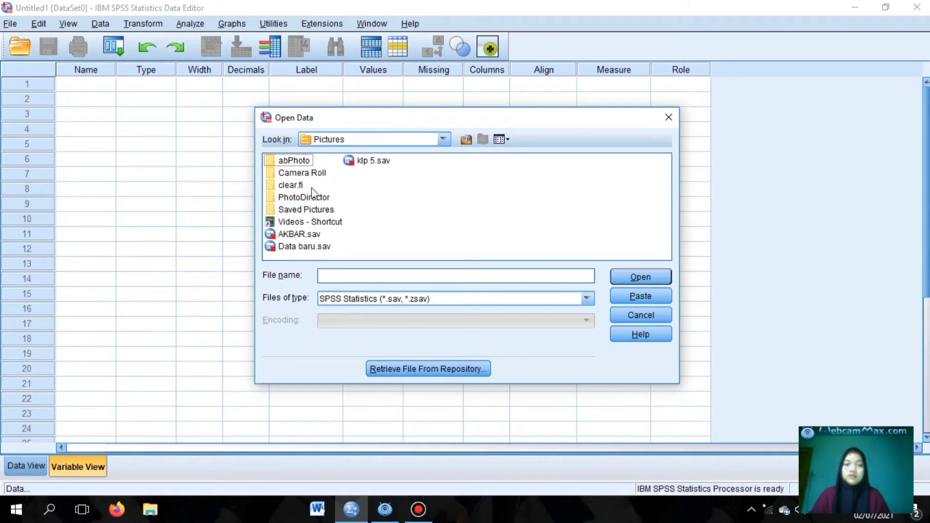
{"action": "left_click", "coordinate": [376, 162]}
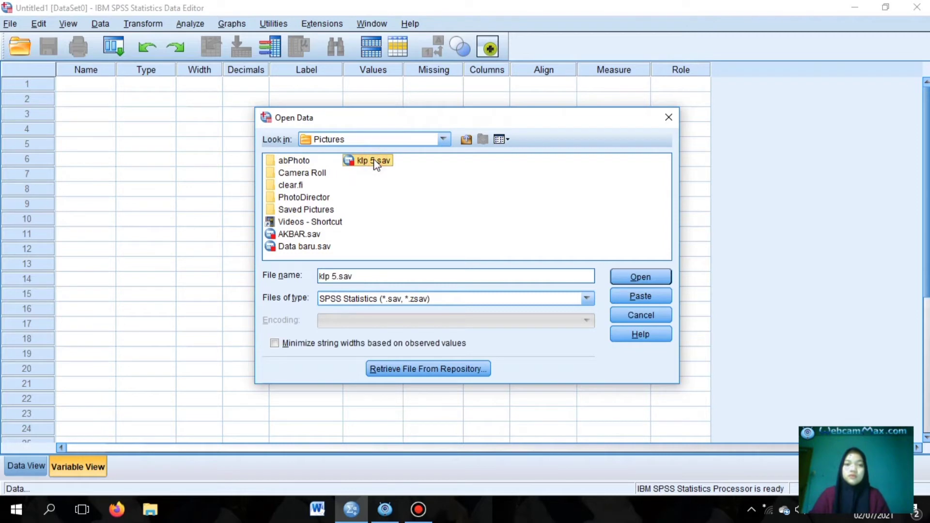
{"action": "left_click", "coordinate": [624, 279]}
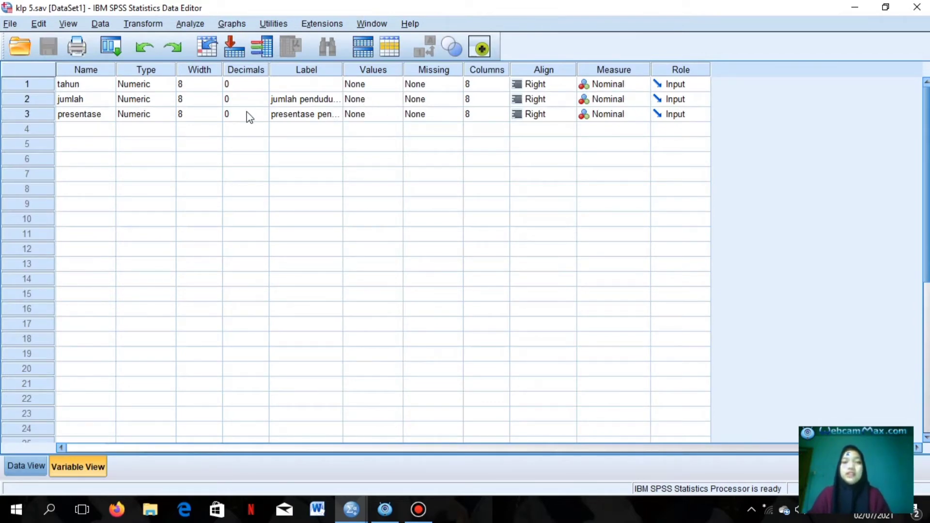
- Create a Custom Table with tahun in the columns and jumlah nested with presentase in the rows
{"action": "left_click", "coordinate": [191, 24]}
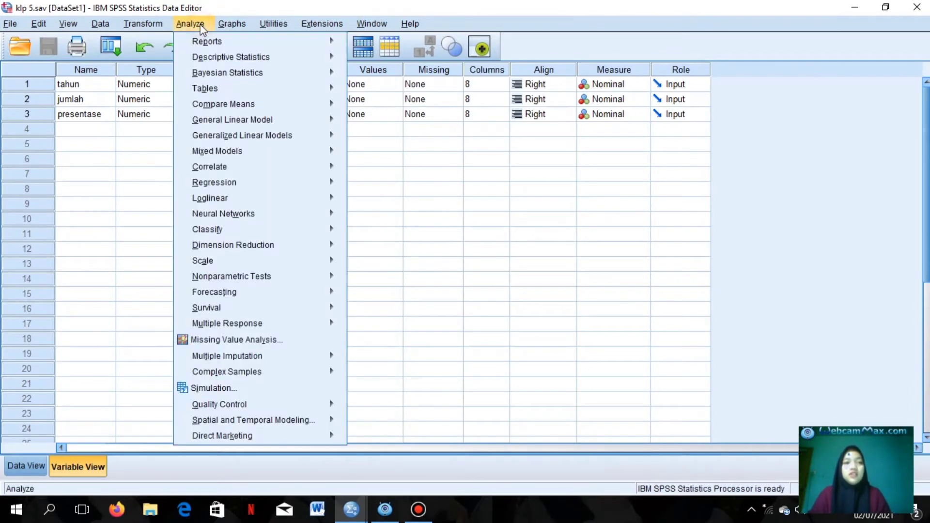
{"action": "left_click", "coordinate": [201, 25]}
{"action": "left_click", "coordinate": [194, 23]}
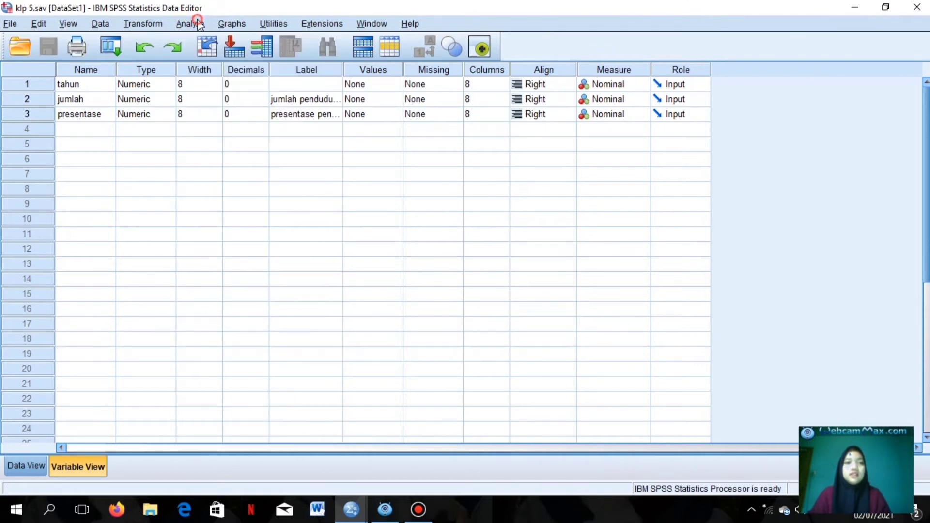
{"action": "left_click", "coordinate": [314, 90]}
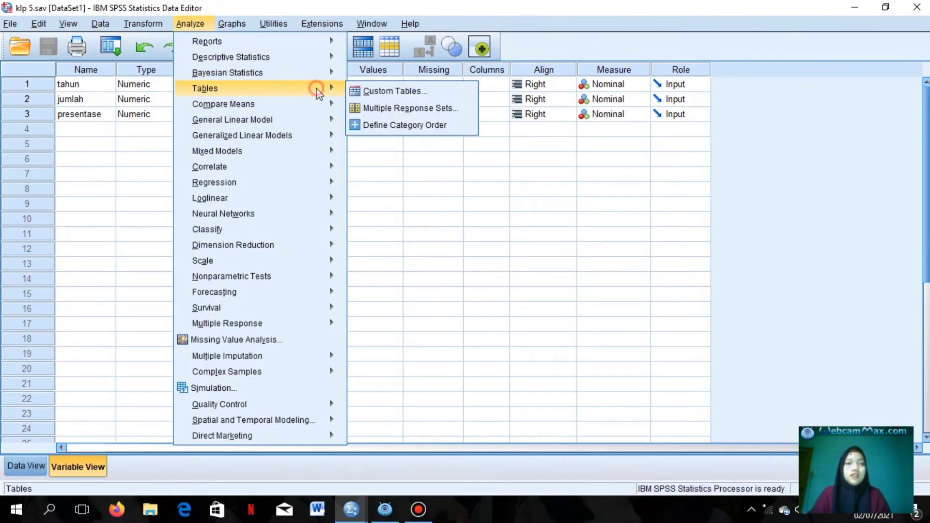
{"action": "left_click", "coordinate": [361, 91]}
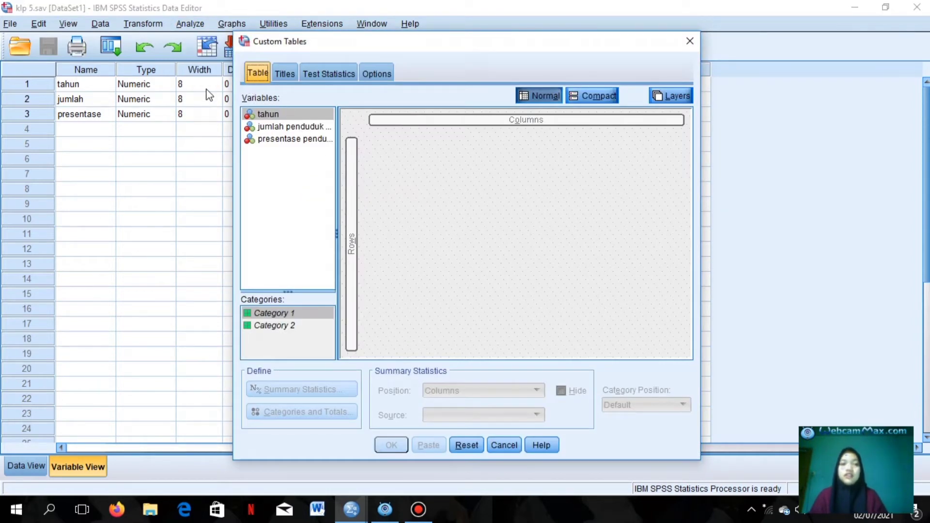
{"action": "left_click", "coordinate": [271, 114]}
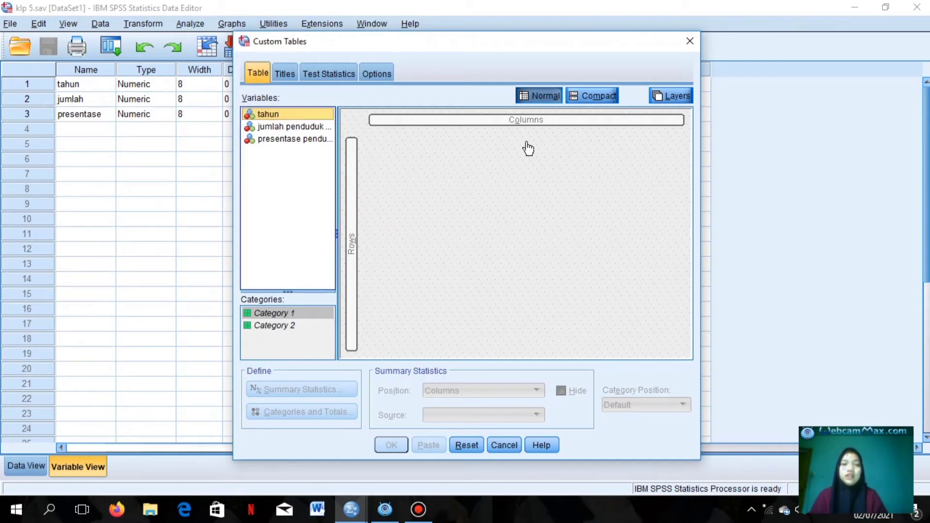
{"action": "mouse_move", "coordinate": [528, 148]}
{"action": "left_mouse_down"}
{"action": "mouse_move", "coordinate": [509, 141]}
{"action": "mouse_move", "coordinate": [533, 141]}
{"action": "left_mouse_up"}
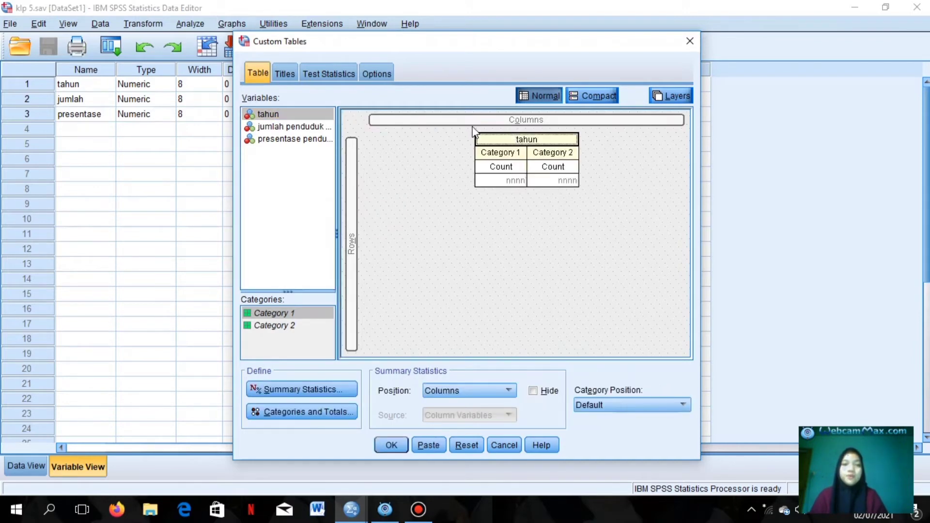
{"action": "left_click_drag", "start_coordinate": [310, 126], "coordinate": [371, 246]}
{"action": "left_click_drag", "start_coordinate": [289, 141], "coordinate": [290, 146]}
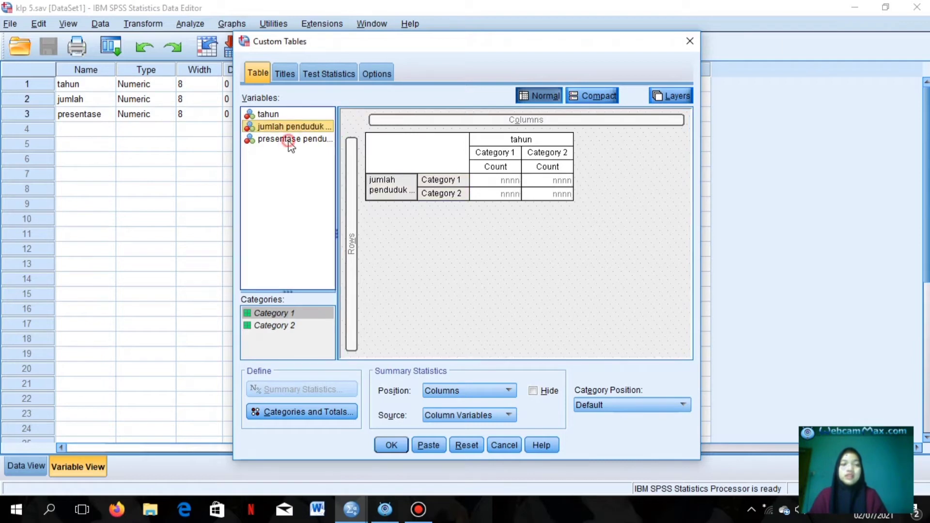
{"action": "left_click_drag", "start_coordinate": [465, 182], "coordinate": [463, 186]}
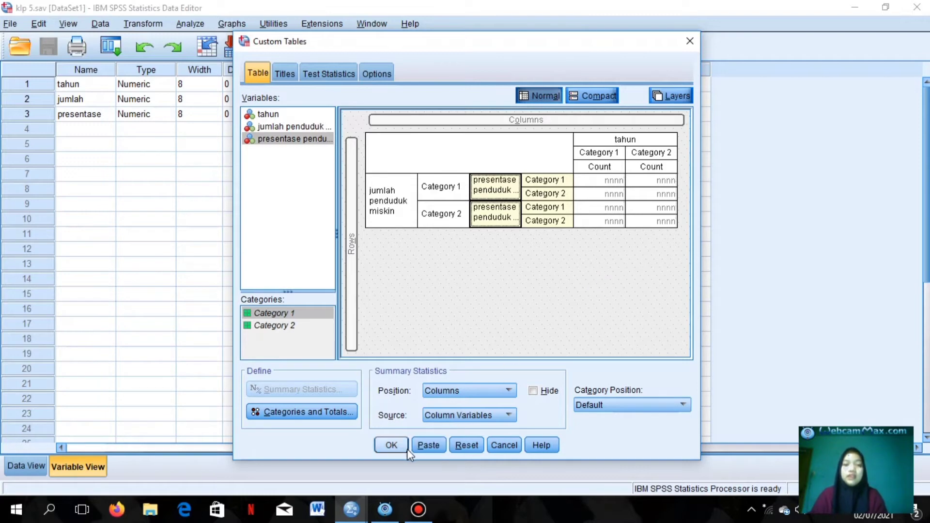
{"action": "left_click", "coordinate": [391, 445]}
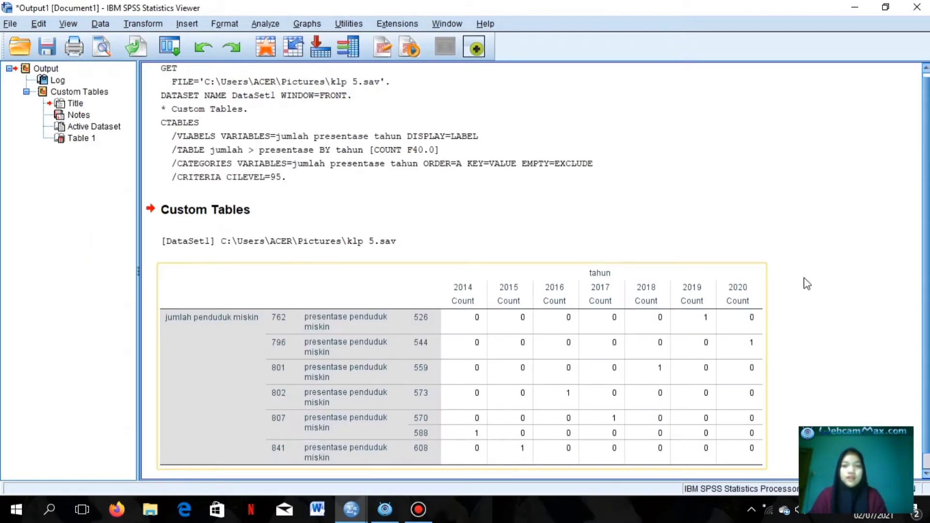
- Scroll through the Custom Tables output in the Viewer to review the table
{"action": "left_click_drag", "start_coordinate": [927, 267], "coordinate": [928, 346]}
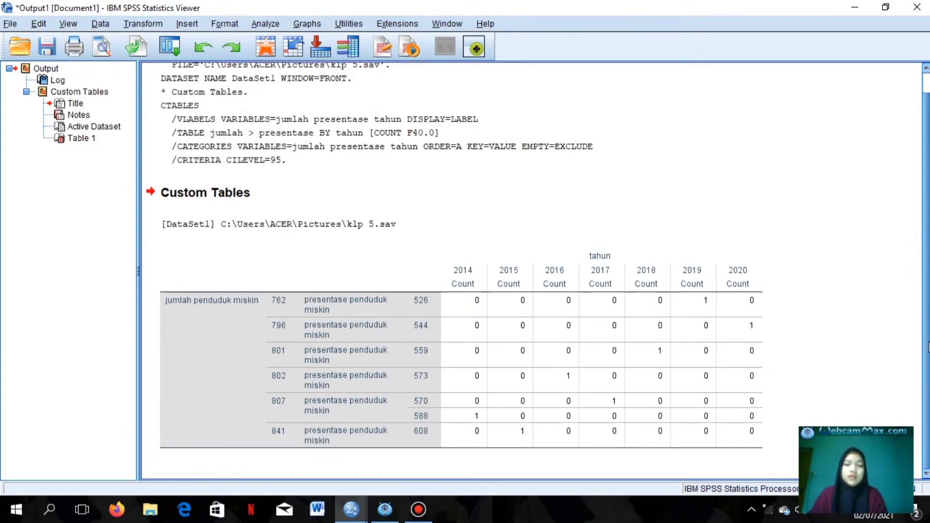
{"action": "scroll", "coordinate": [927, 341], "scroll_direction": "up", "scroll_amount": 1}
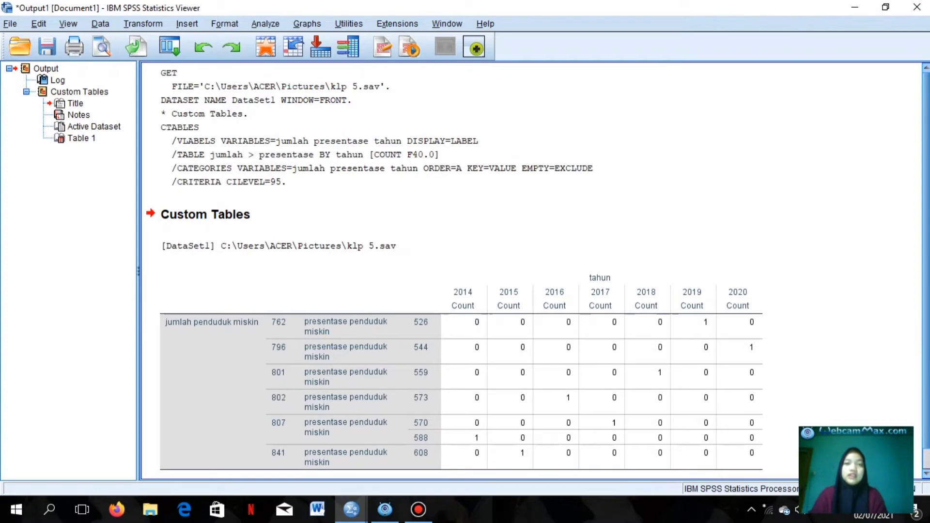
{"action": "left_click", "coordinate": [573, 150]}
{"action": "left_click", "coordinate": [638, 211]}
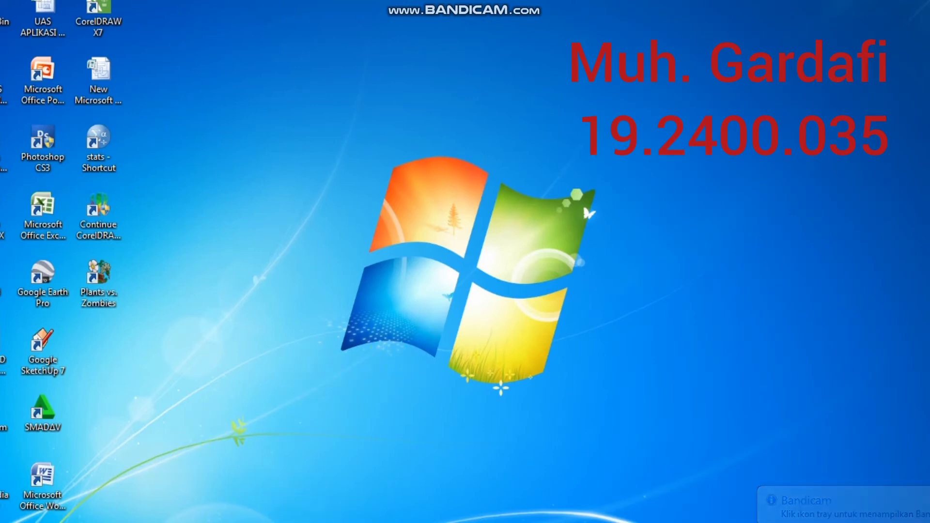
{"action": "mouse_move", "coordinate": [394, 522]}
{"action": "left_click", "coordinate": [394, 462]}
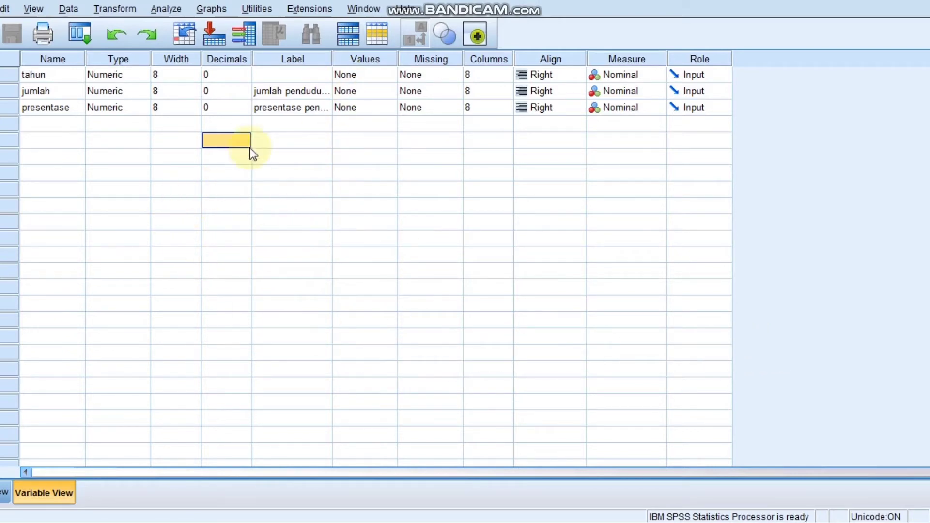
{"action": "left_click", "coordinate": [108, 190]}
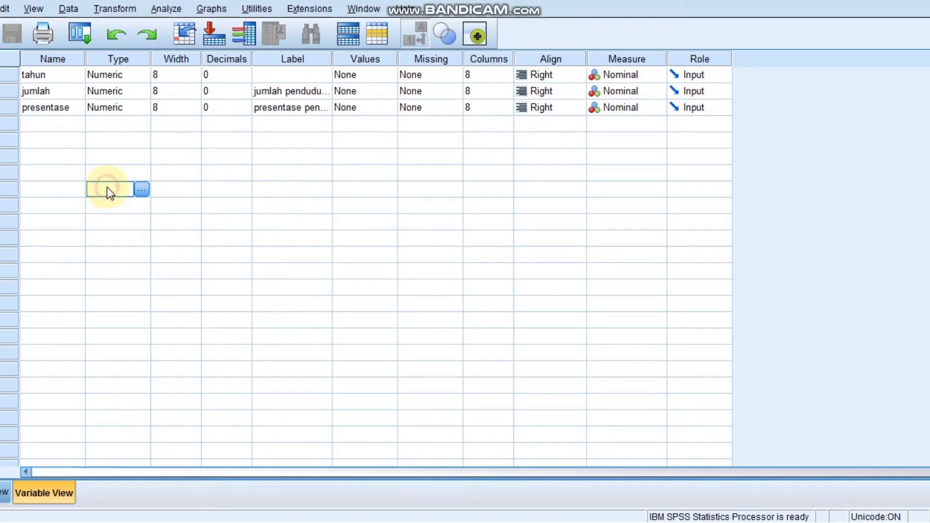
{"action": "left_click", "coordinate": [165, 124]}
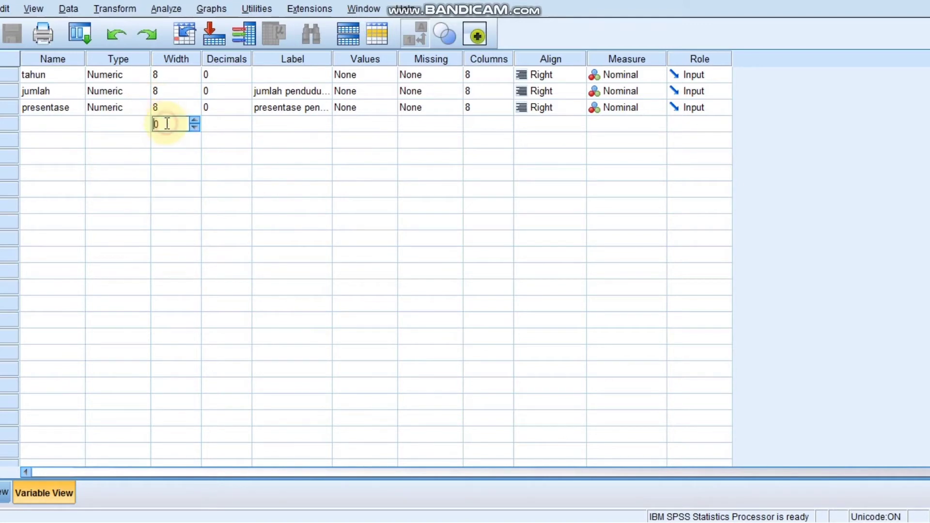
- Open Chart Builder, confirm the notice, and place a Simple Bar chart from the Bar gallery onto the canvas
{"action": "left_click", "coordinate": [226, 12]}
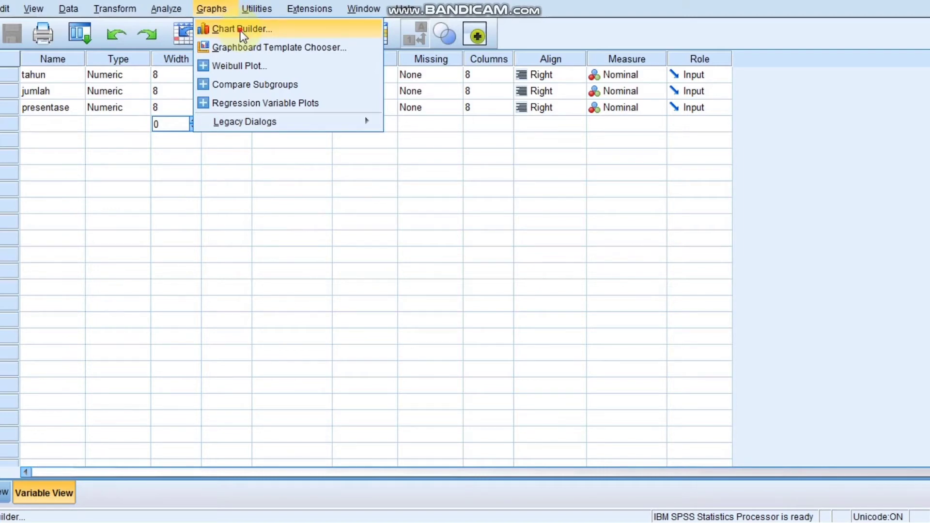
{"action": "left_click", "coordinate": [240, 30]}
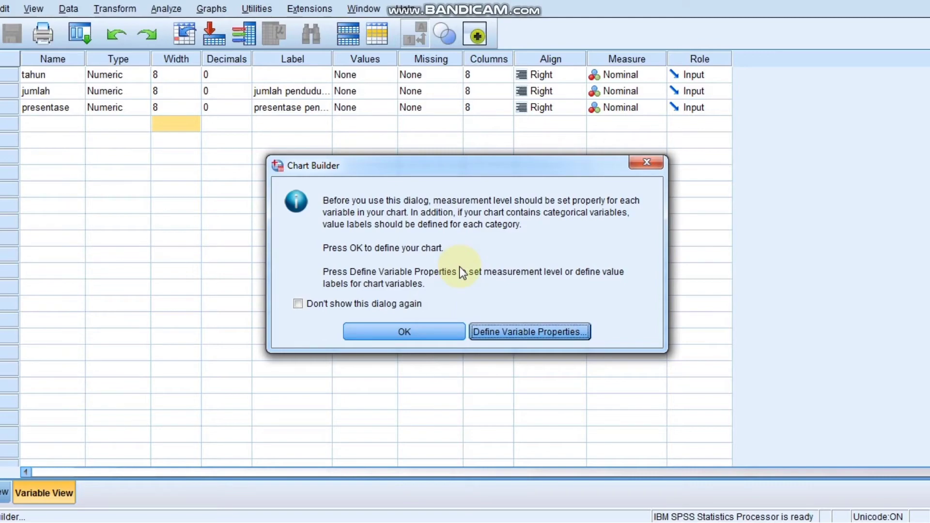
{"action": "left_click", "coordinate": [409, 337]}
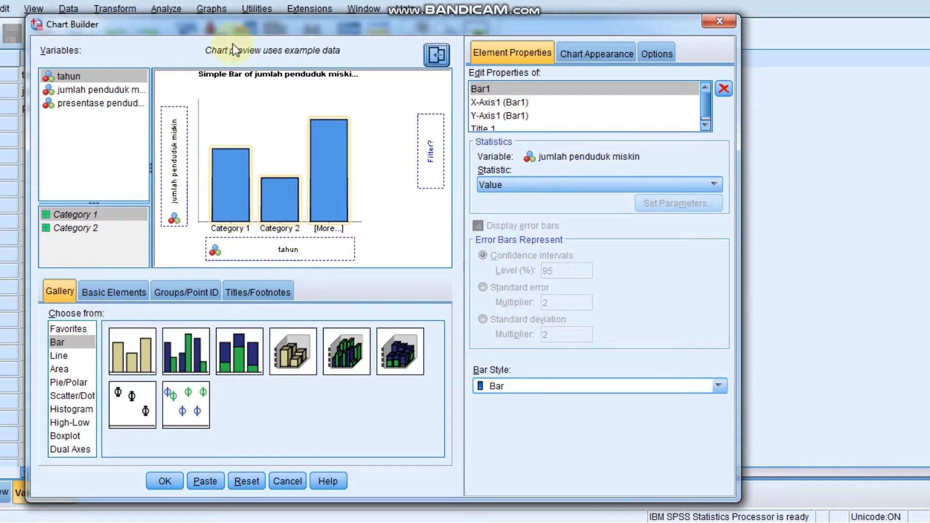
{"action": "left_click", "coordinate": [64, 292]}
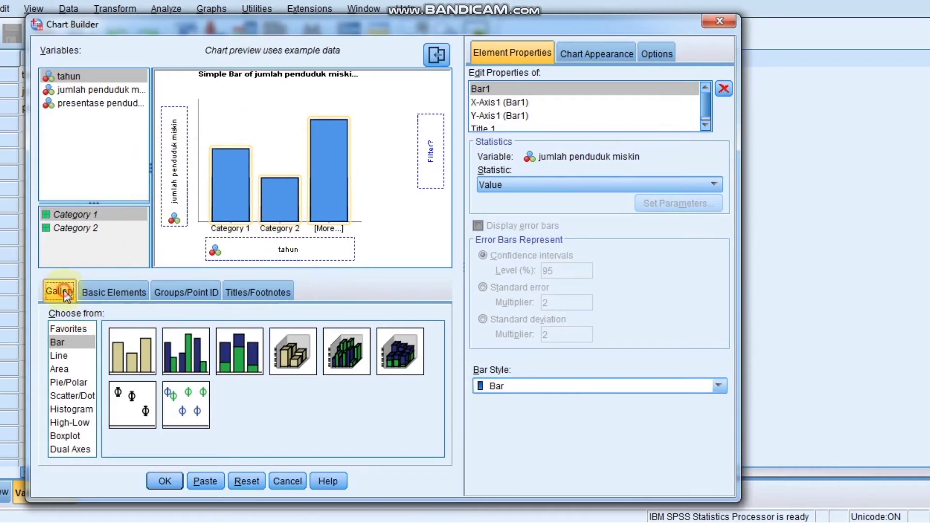
{"action": "left_click", "coordinate": [69, 340]}
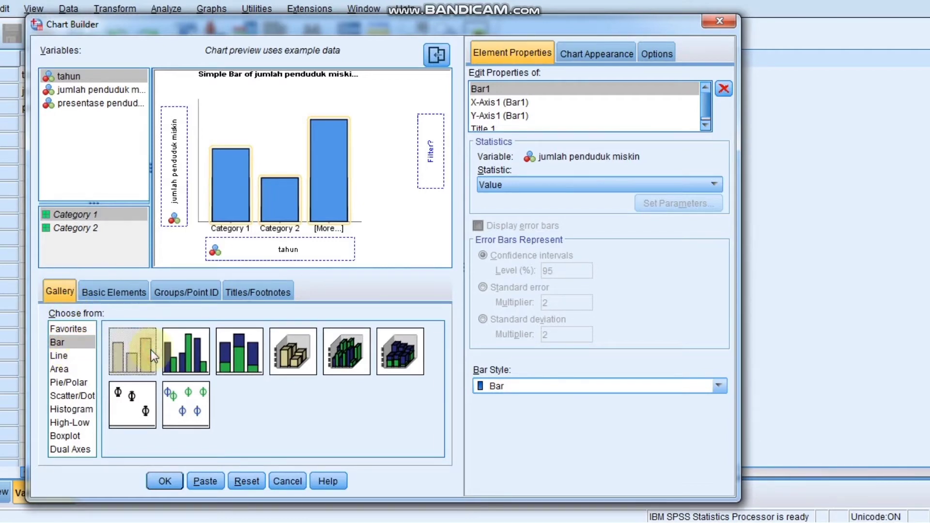
{"action": "left_click_drag", "start_coordinate": [175, 350], "coordinate": [235, 342]}
{"action": "left_click", "coordinate": [235, 342]}
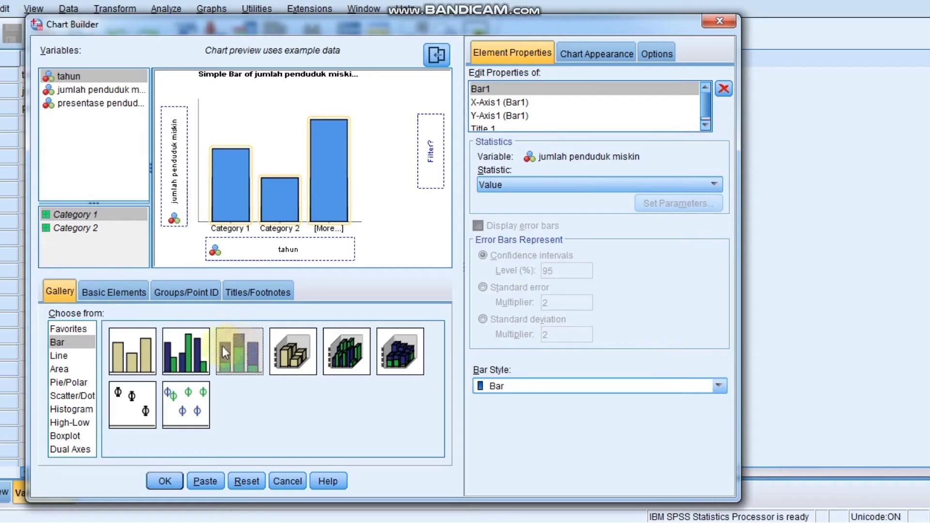
{"action": "left_click", "coordinate": [179, 354]}
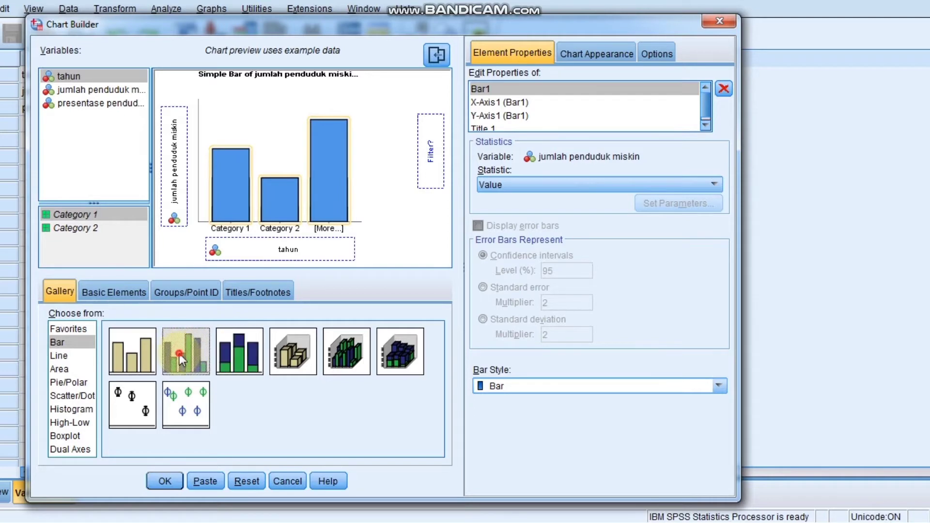
{"action": "left_click", "coordinate": [136, 359]}
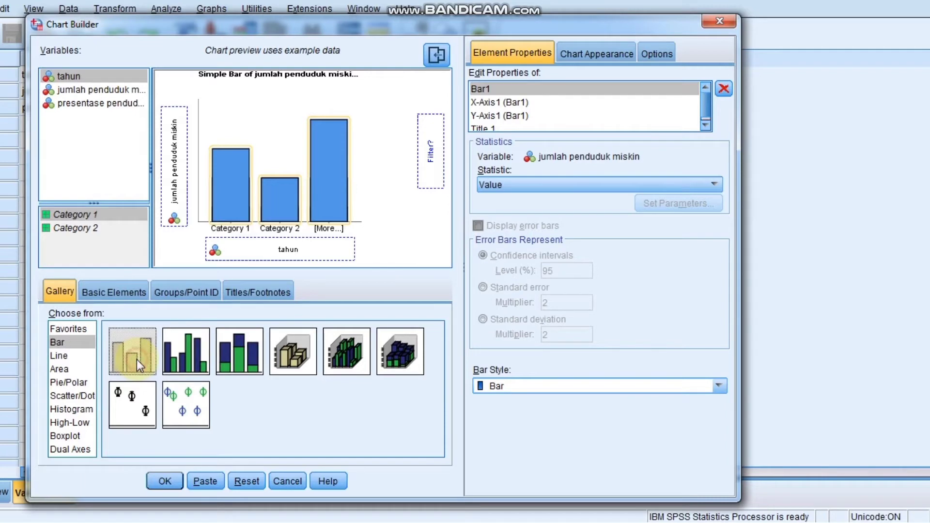
{"action": "left_click_drag", "start_coordinate": [136, 359], "coordinate": [281, 177]}
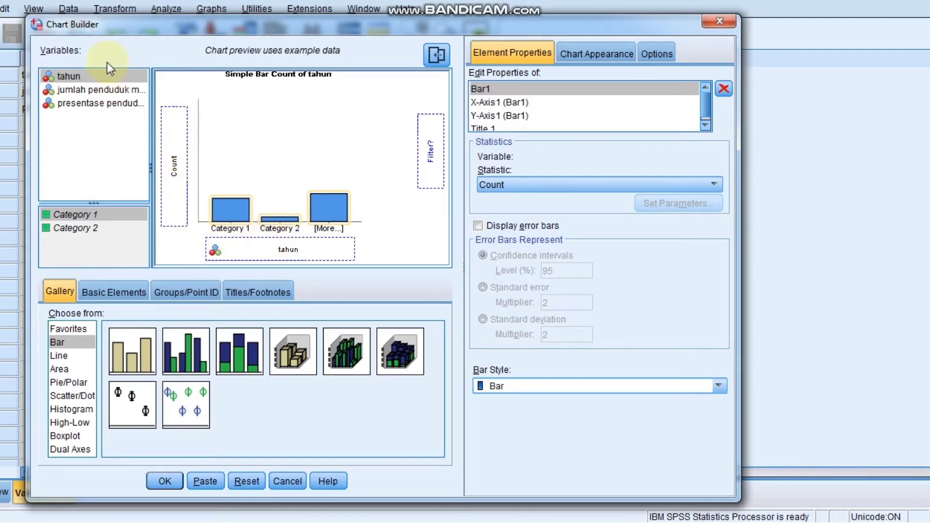
- Place tahun on the bar chart's x-axis and jumlah penduduk miskin on its y-axis
{"action": "left_click_drag", "start_coordinate": [107, 78], "coordinate": [260, 245]}
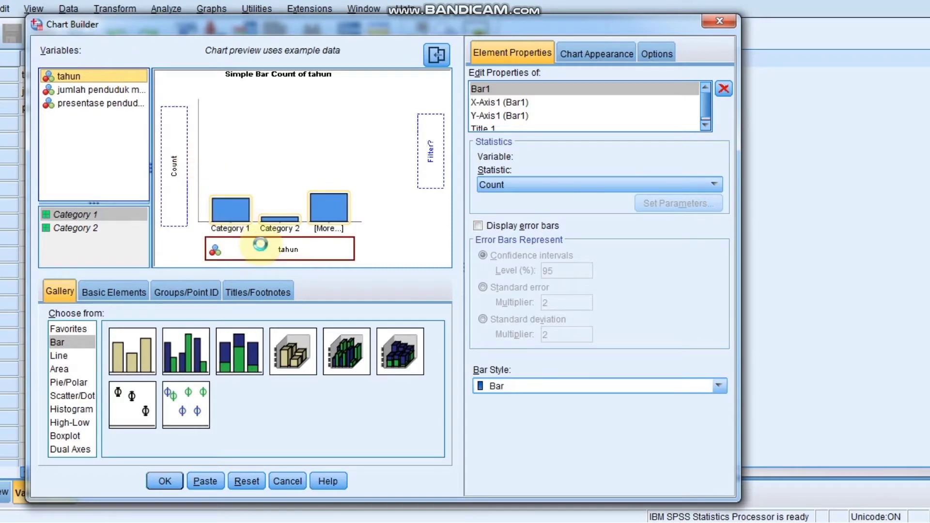
{"action": "left_click", "coordinate": [113, 91]}
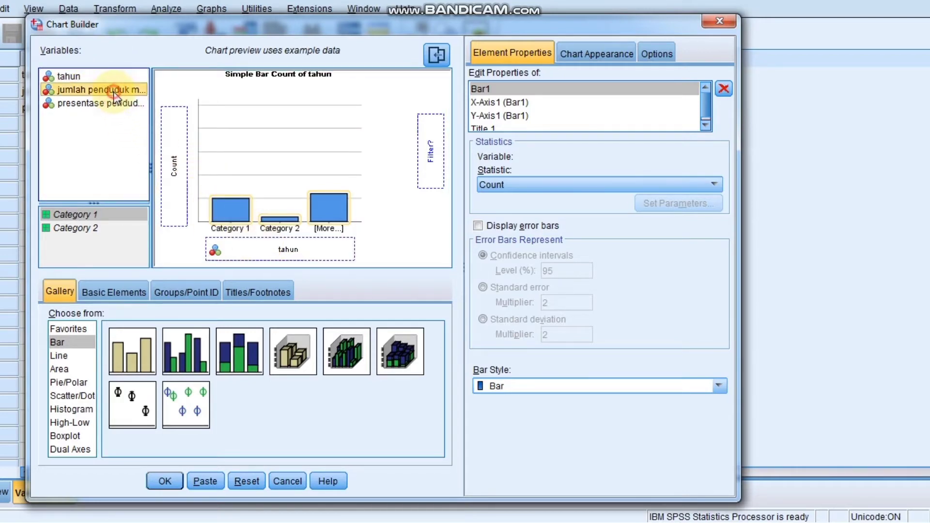
{"action": "left_click_drag", "start_coordinate": [114, 92], "coordinate": [171, 131]}
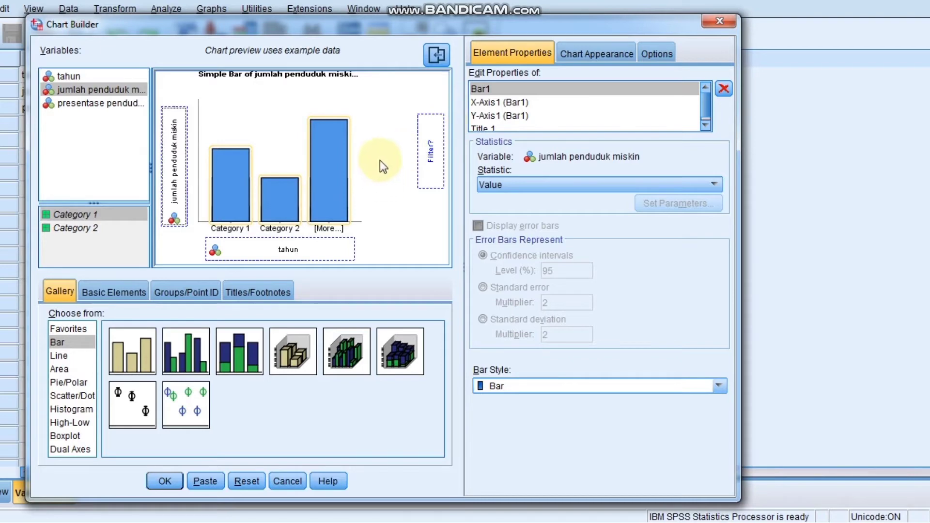
- Set the bar element's statistic to Value in the element properties
{"action": "left_click", "coordinate": [502, 53]}
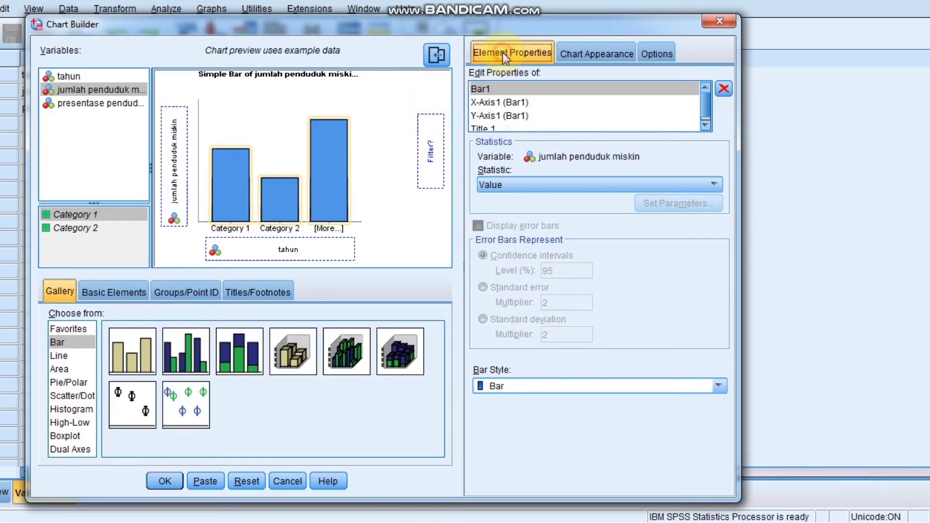
{"action": "left_click", "coordinate": [507, 89]}
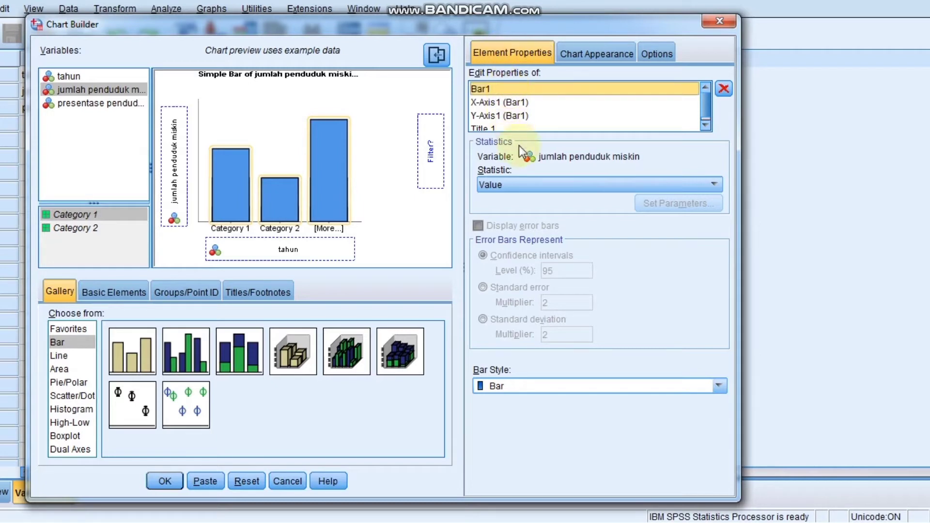
{"action": "left_click", "coordinate": [533, 187]}
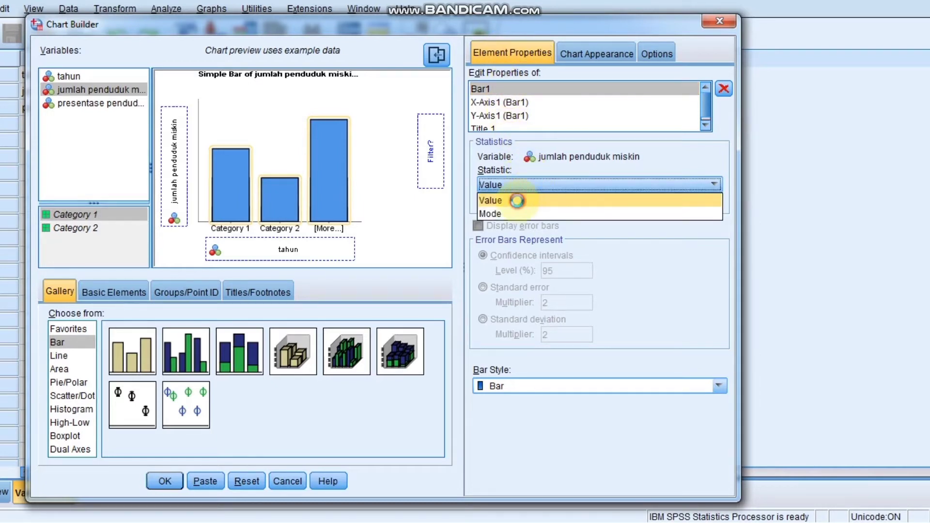
{"action": "left_click", "coordinate": [517, 202]}
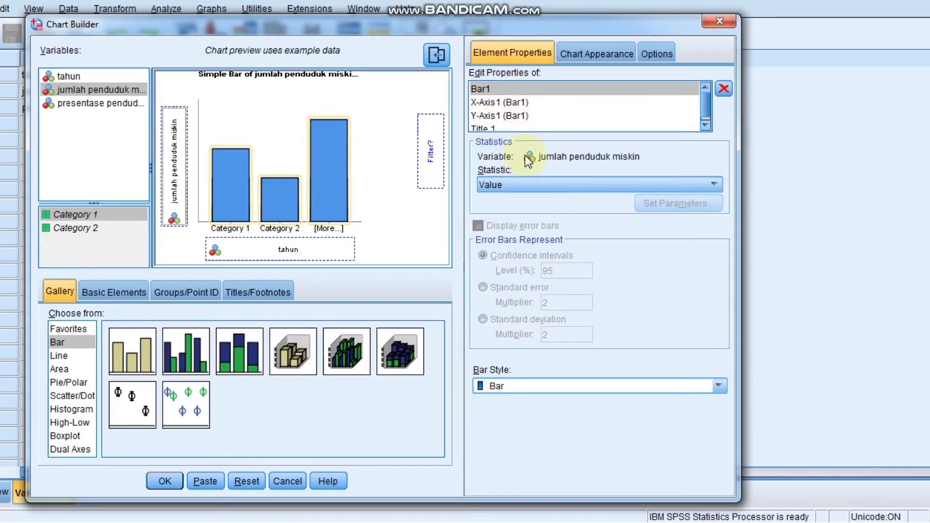
- Sort the x-axis categories of tahun by Value in Ascending direction
{"action": "left_click", "coordinate": [521, 102]}
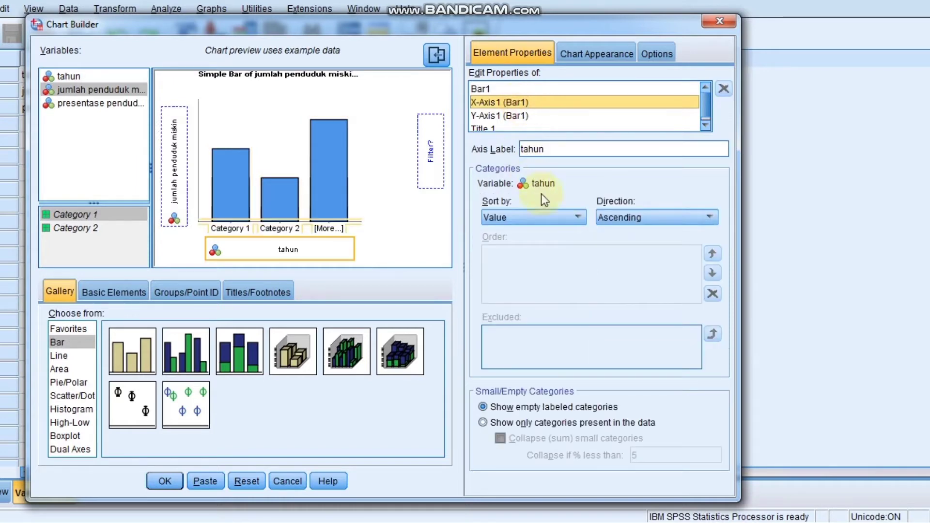
{"action": "left_click", "coordinate": [575, 213]}
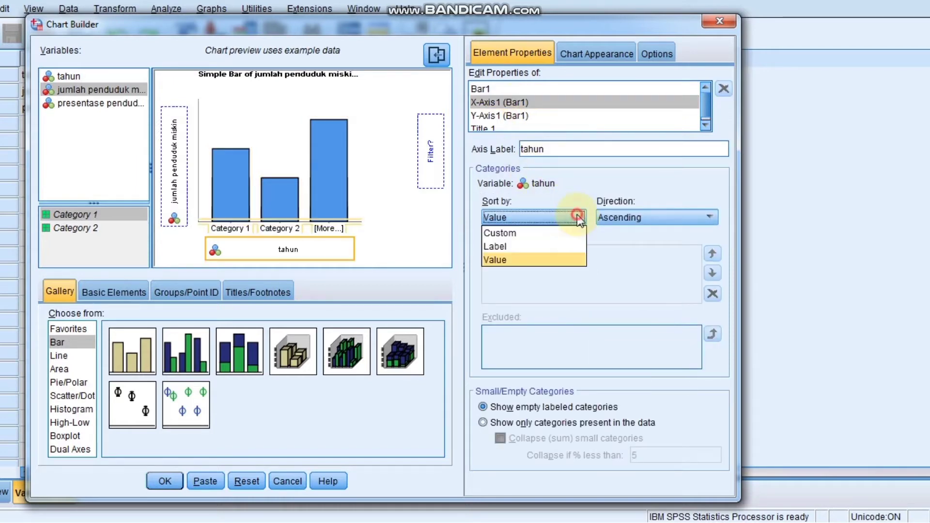
{"action": "left_click", "coordinate": [538, 259]}
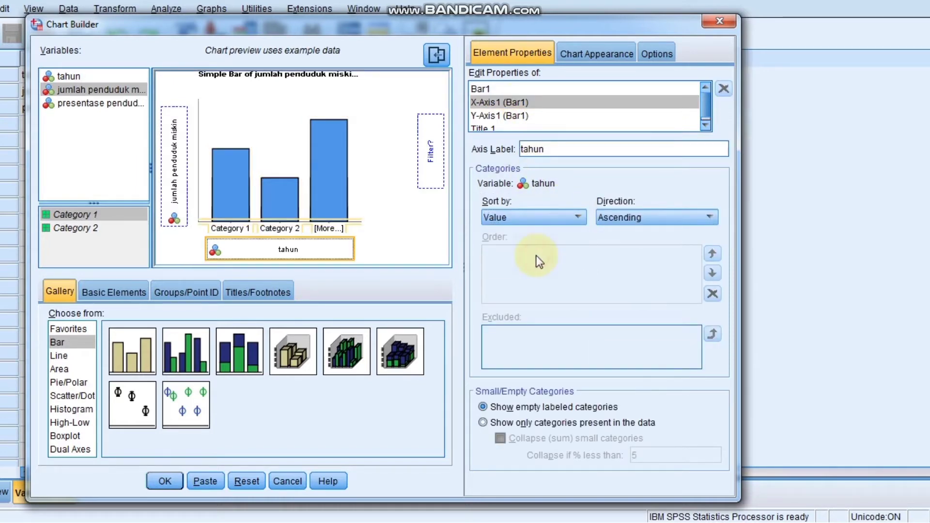
{"action": "left_click", "coordinate": [692, 217]}
{"action": "left_click", "coordinate": [662, 234]}
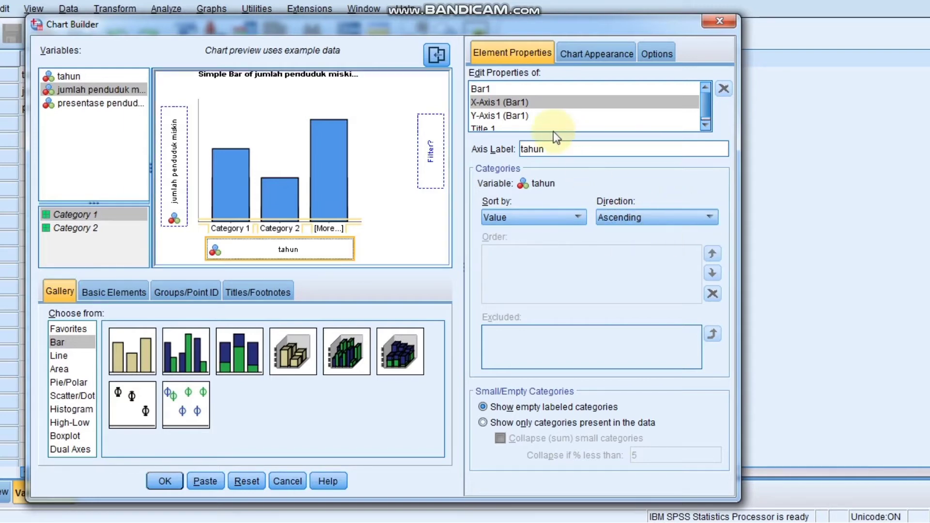
- Select the y-axis properties, generate the bar chart, and scroll through the chart output
{"action": "left_click", "coordinate": [518, 119]}
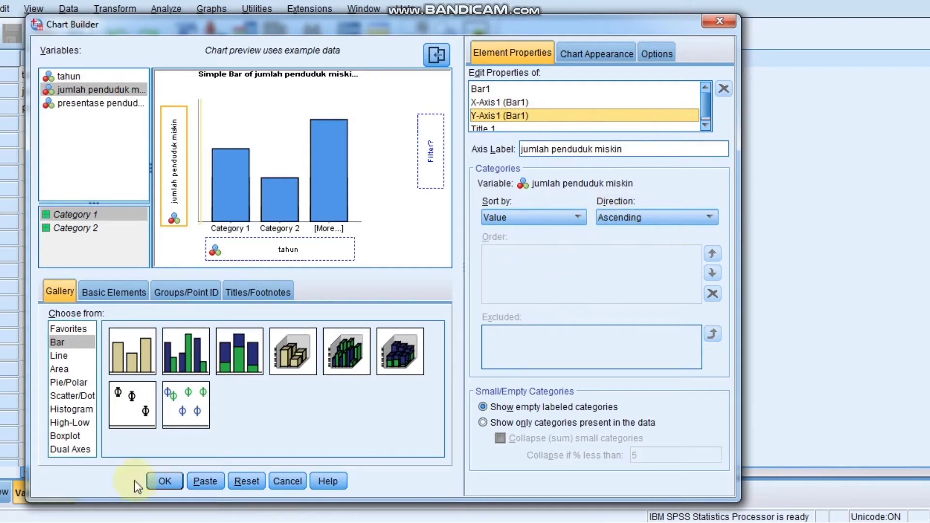
{"action": "left_click", "coordinate": [164, 481]}
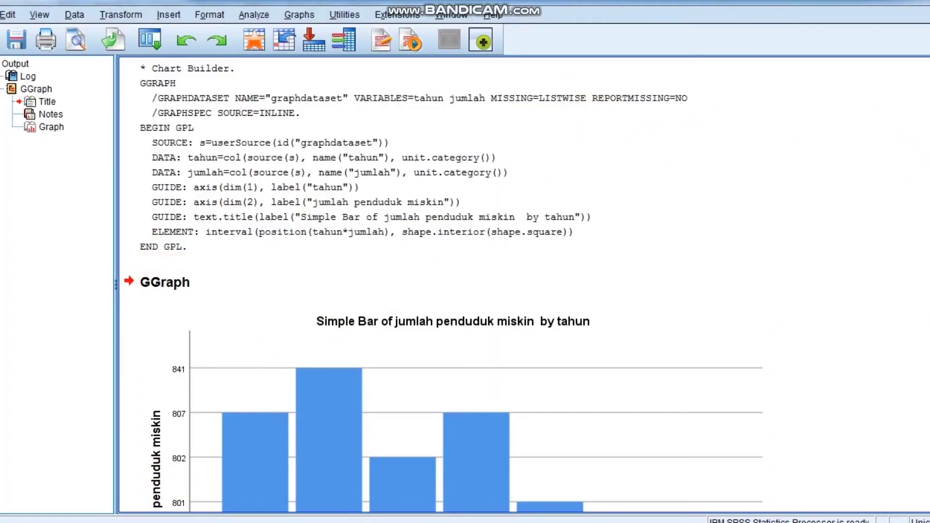
{"action": "scroll", "coordinate": [523, 286], "scroll_direction": "down", "scroll_amount": 4}
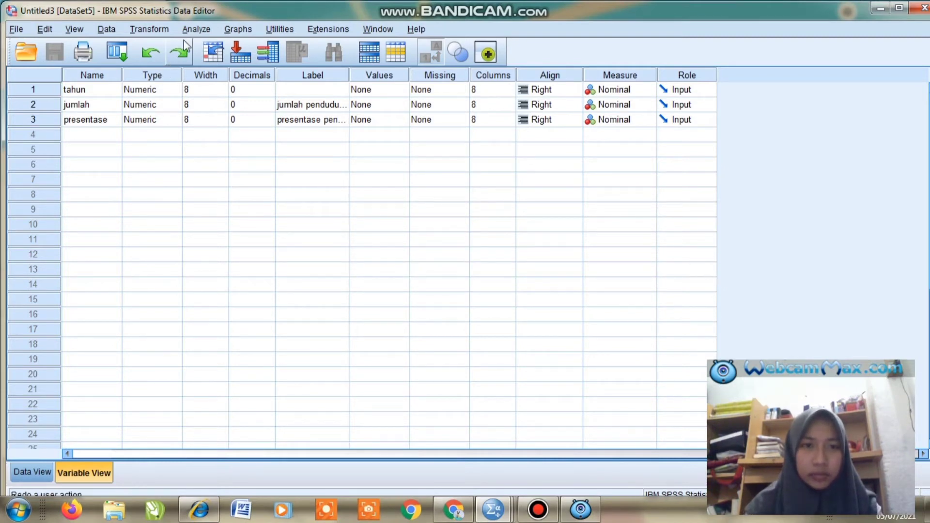
- Open Linear Regression and set jumlah penduduk miskin as the dependent variable
{"action": "left_click", "coordinate": [158, 28]}
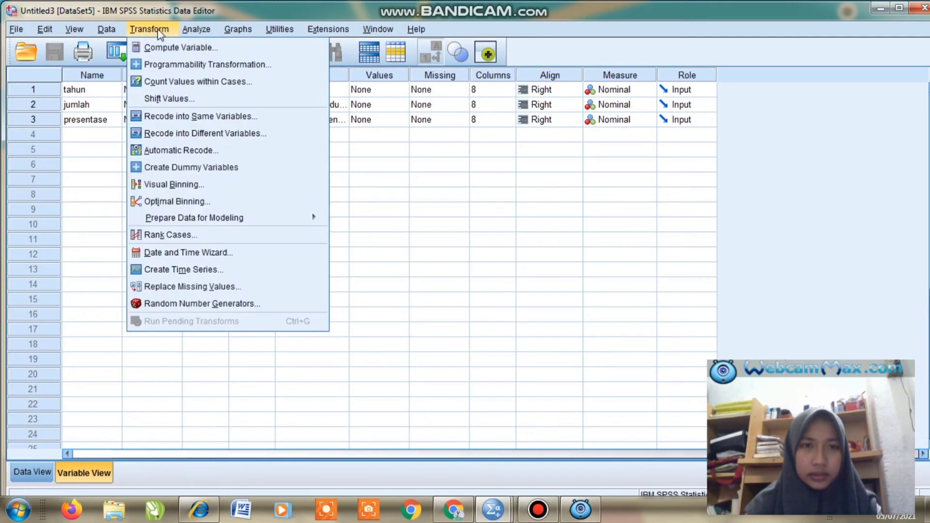
{"action": "mouse_move", "coordinate": [187, 32]}
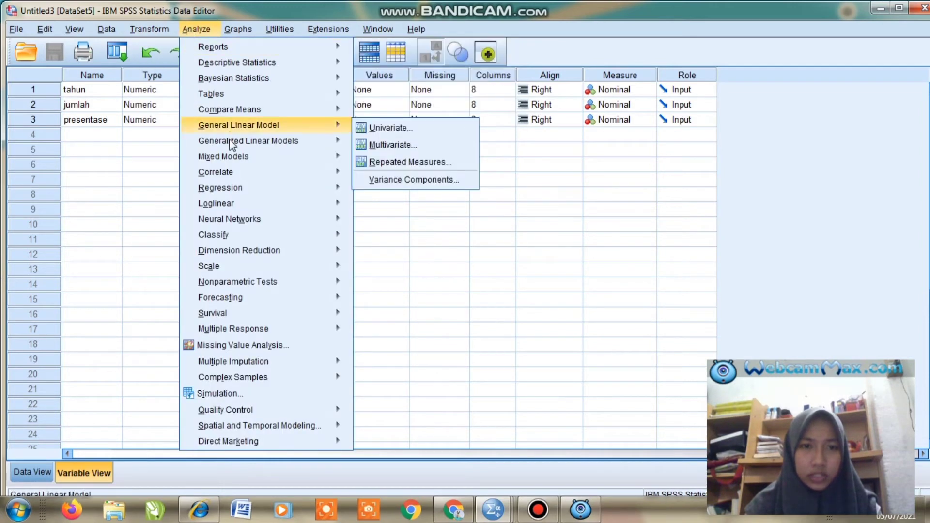
{"action": "mouse_move", "coordinate": [234, 208]}
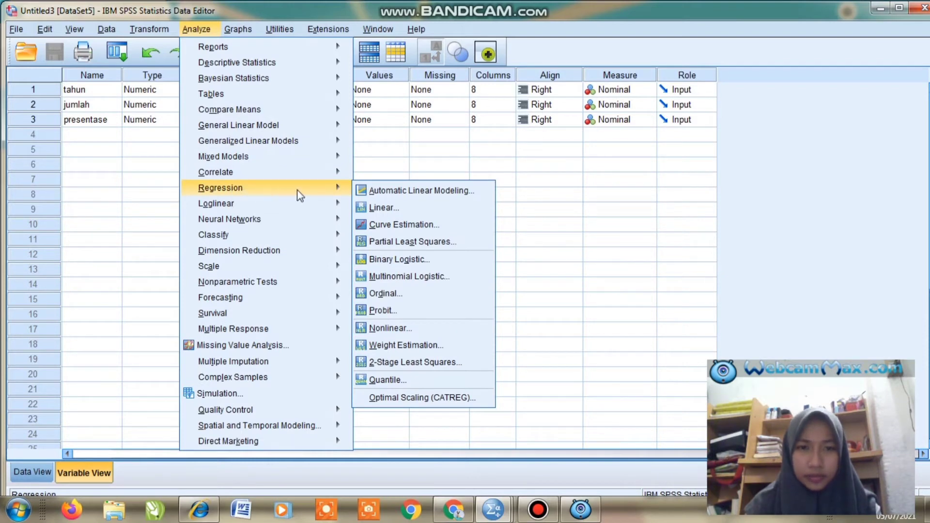
{"action": "left_click", "coordinate": [371, 207]}
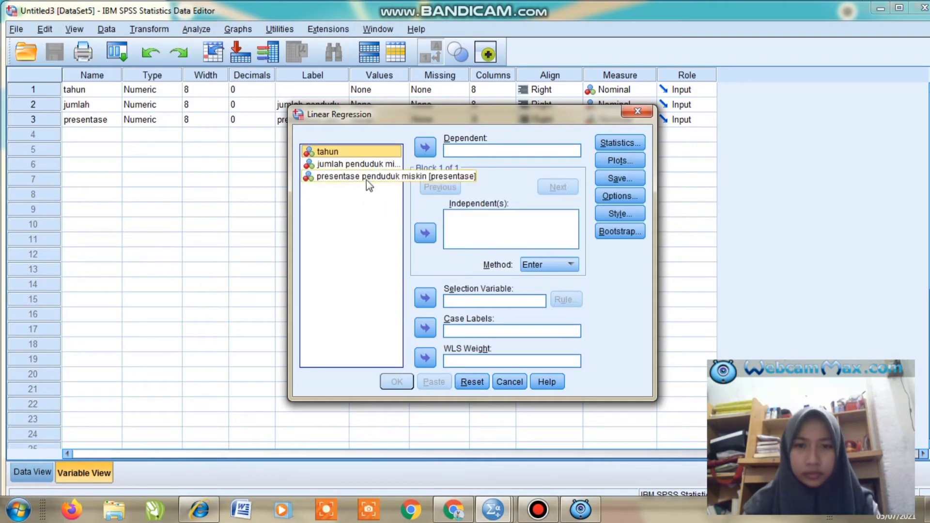
{"action": "left_click", "coordinate": [345, 165]}
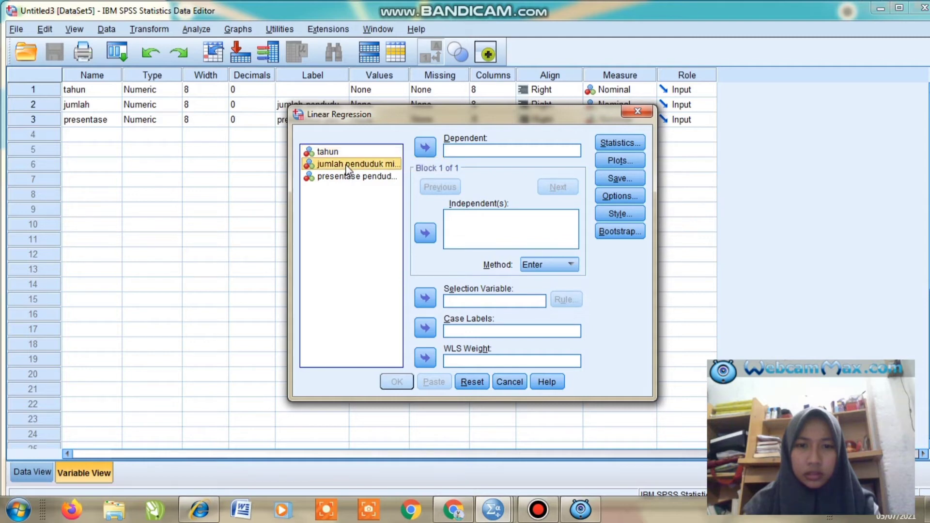
{"action": "left_click", "coordinate": [425, 148]}
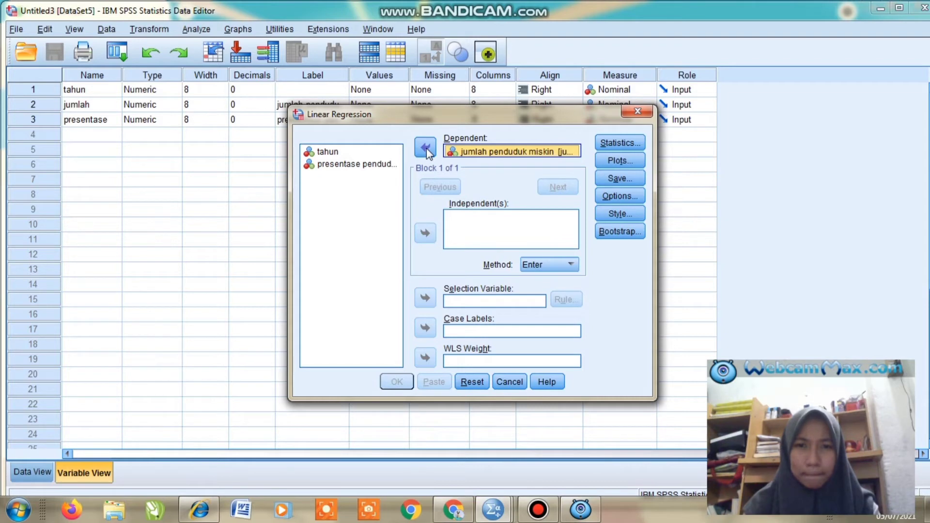
- Add presentase penduduk miskin as the independent variable and dismiss the Windows performance notice
{"action": "left_click", "coordinate": [376, 164]}
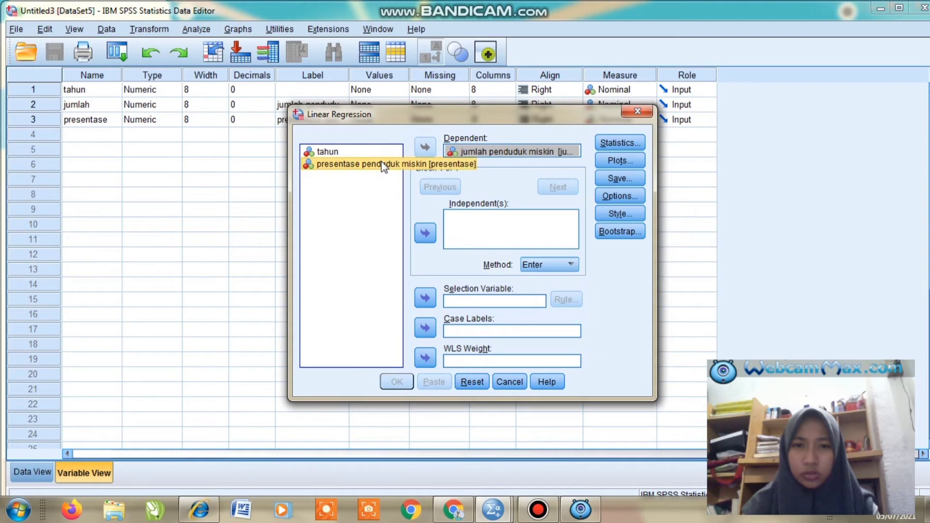
{"action": "left_click", "coordinate": [429, 236]}
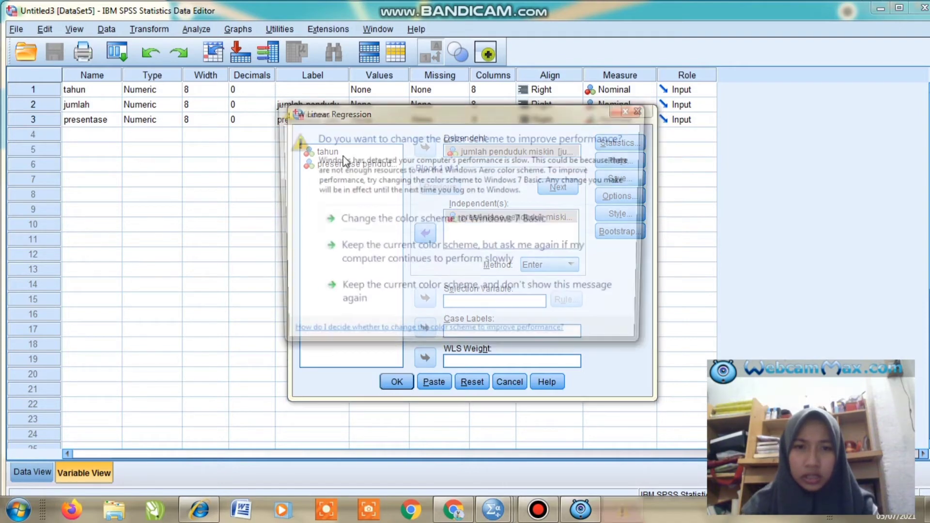
{"action": "left_click", "coordinate": [631, 109]}
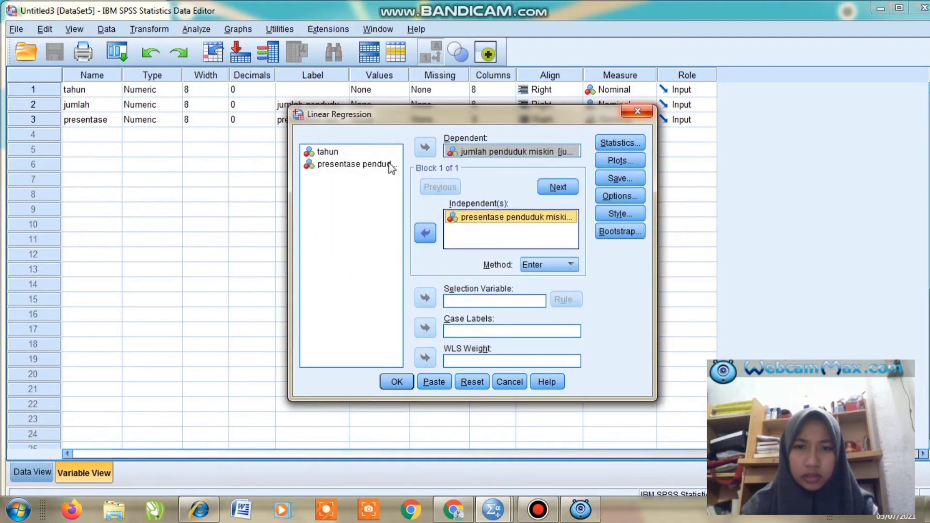
- Set tahun as the case labels variable and keep Enter as the regression method
{"action": "left_click", "coordinate": [348, 153]}
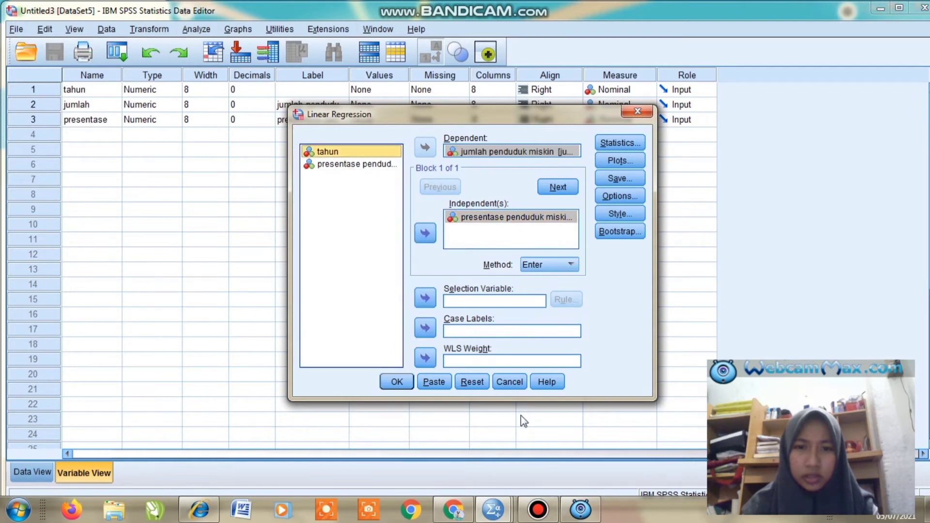
{"action": "left_click_drag", "start_coordinate": [526, 446], "coordinate": [476, 448]}
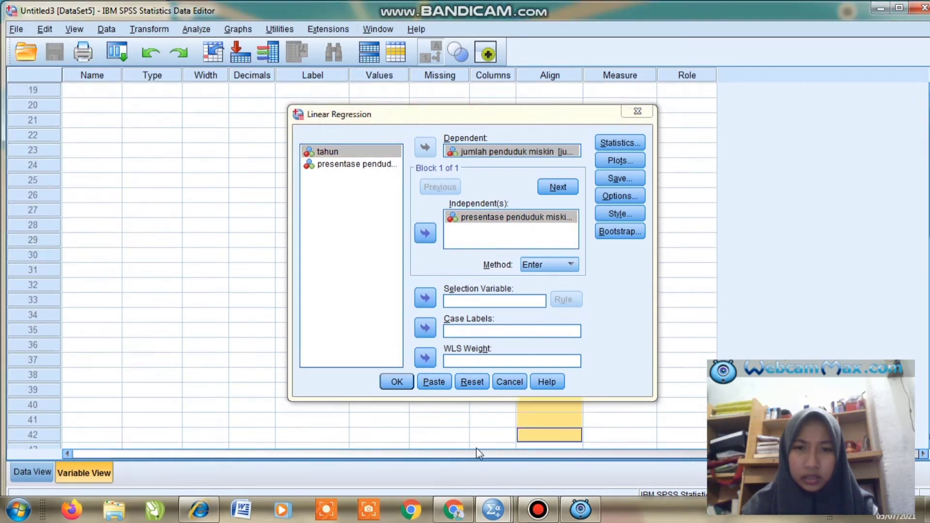
{"action": "left_click", "coordinate": [422, 330]}
{"action": "left_click", "coordinate": [423, 331]}
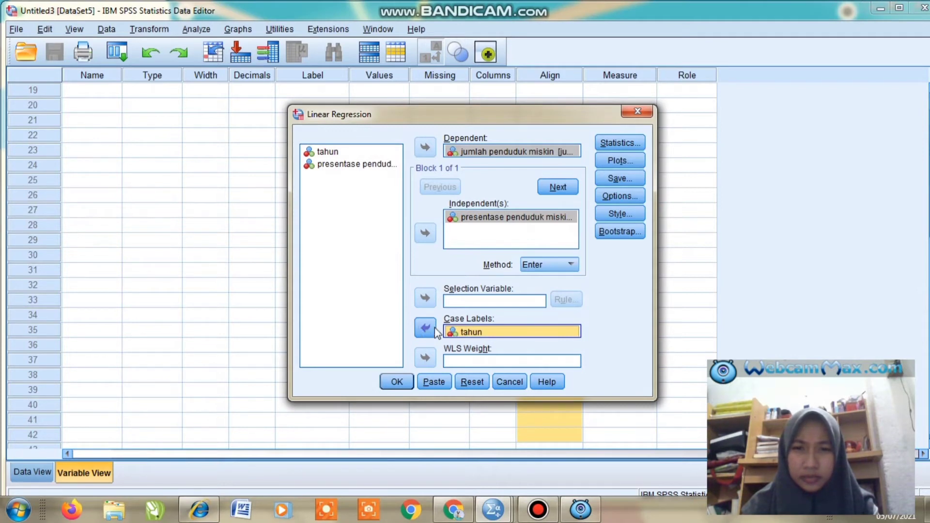
{"action": "left_click", "coordinate": [540, 264]}
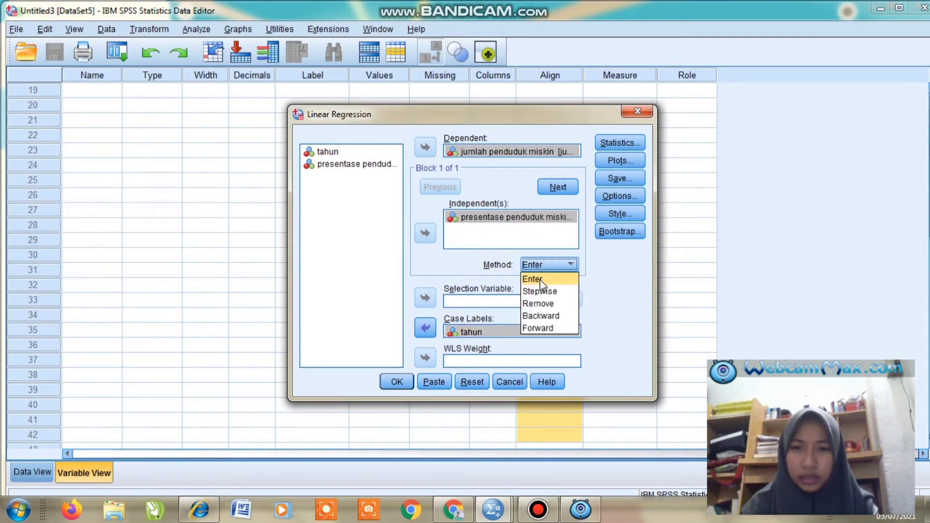
{"action": "left_click", "coordinate": [540, 281]}
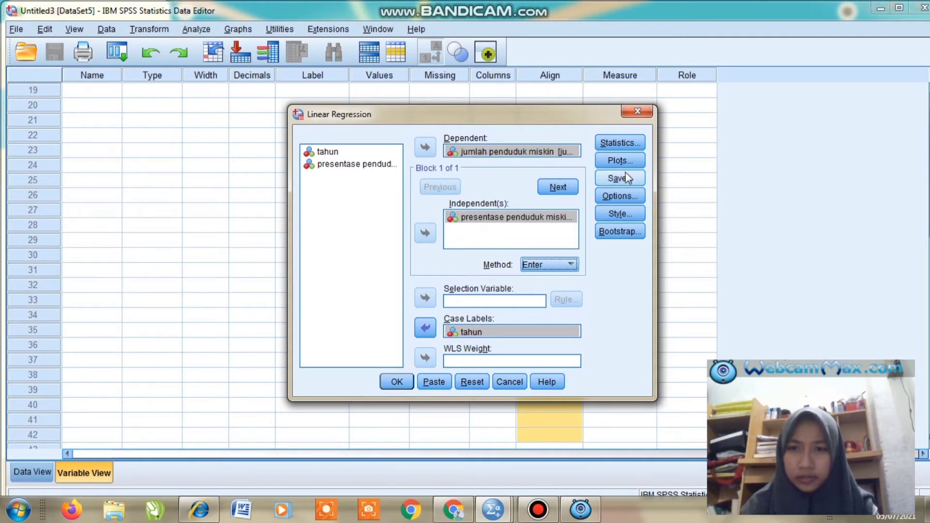
- Set the regression options to exclude cases listwise for missing values
{"action": "left_click", "coordinate": [626, 193]}
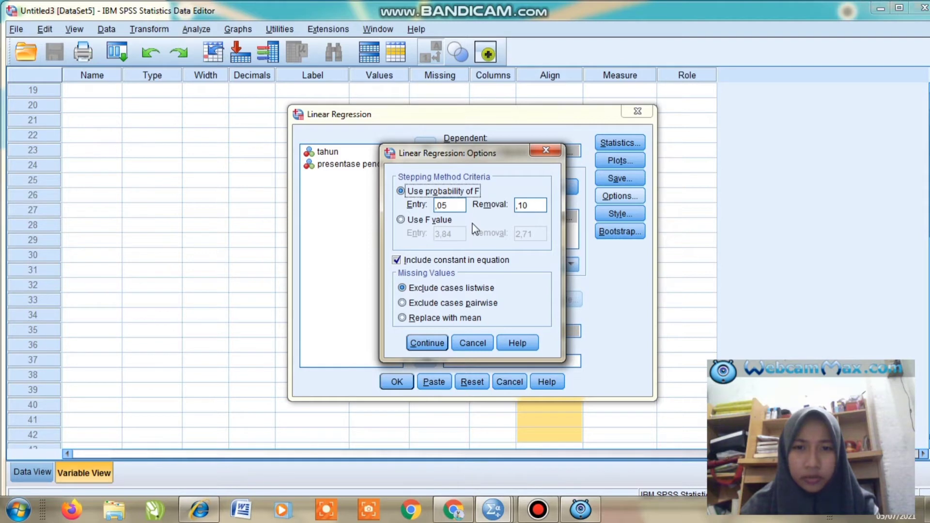
{"action": "left_click", "coordinate": [402, 289]}
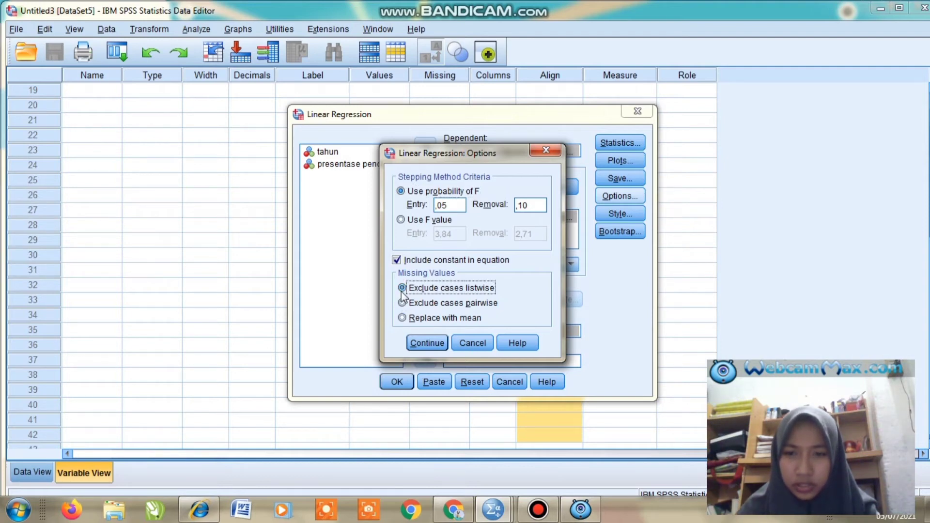
{"action": "left_click", "coordinate": [425, 342]}
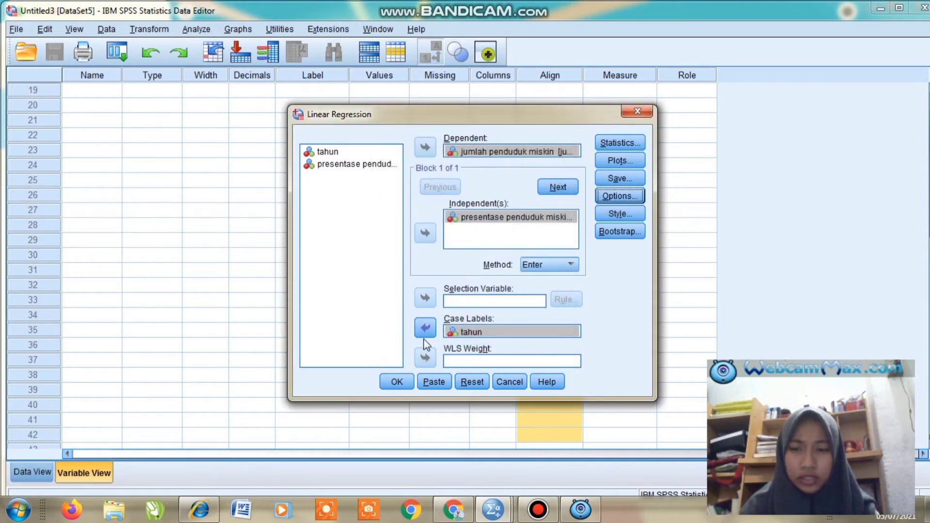
- Turn on Descriptives and Casewise diagnostics for all cases in the regression statistics, keeping Estimates and Model fit
{"action": "left_click", "coordinate": [624, 142]}
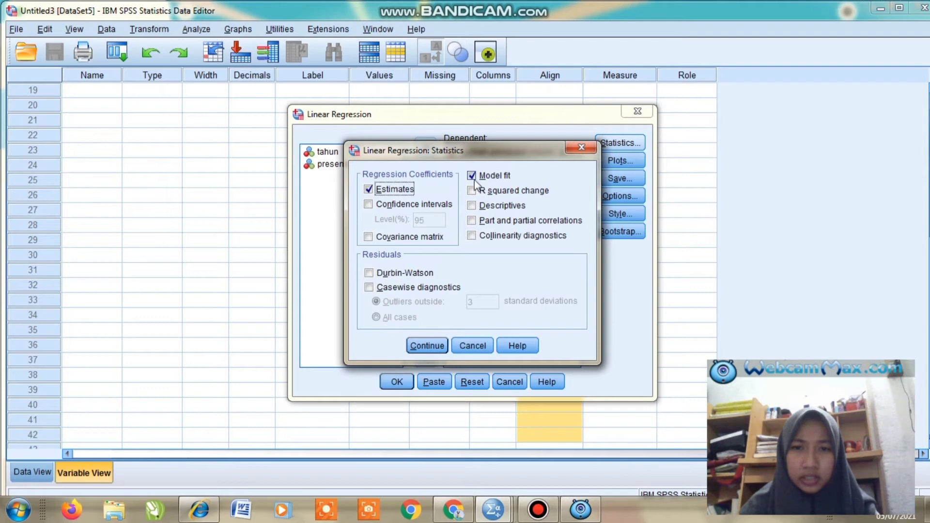
{"action": "left_click", "coordinate": [473, 207]}
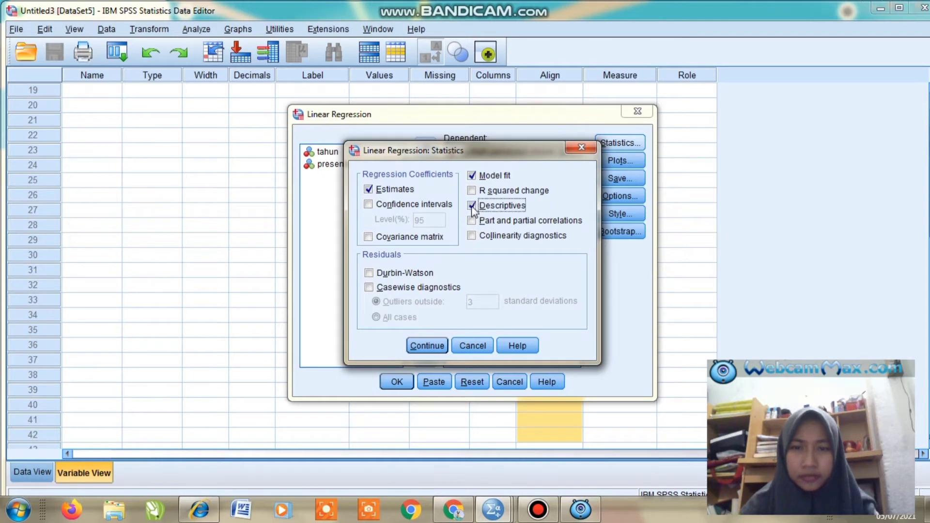
{"action": "left_click", "coordinate": [371, 288]}
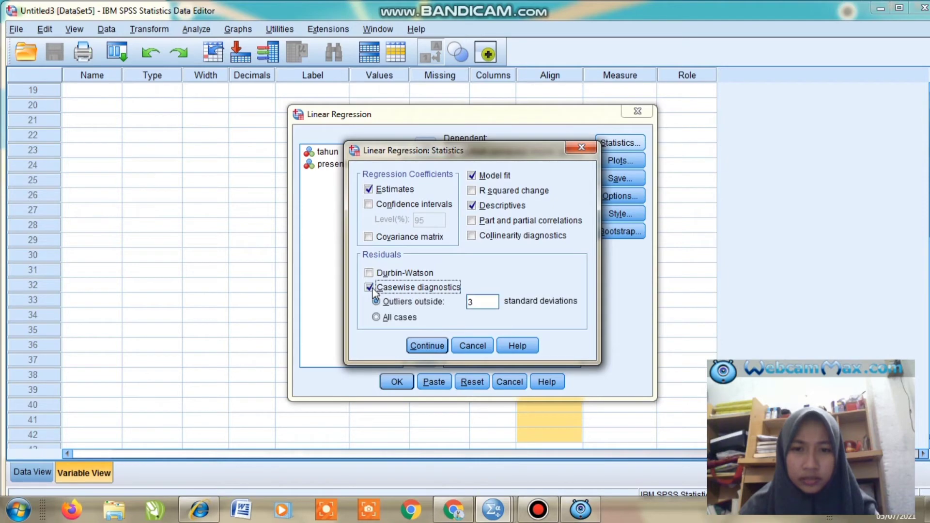
{"action": "left_click", "coordinate": [377, 318]}
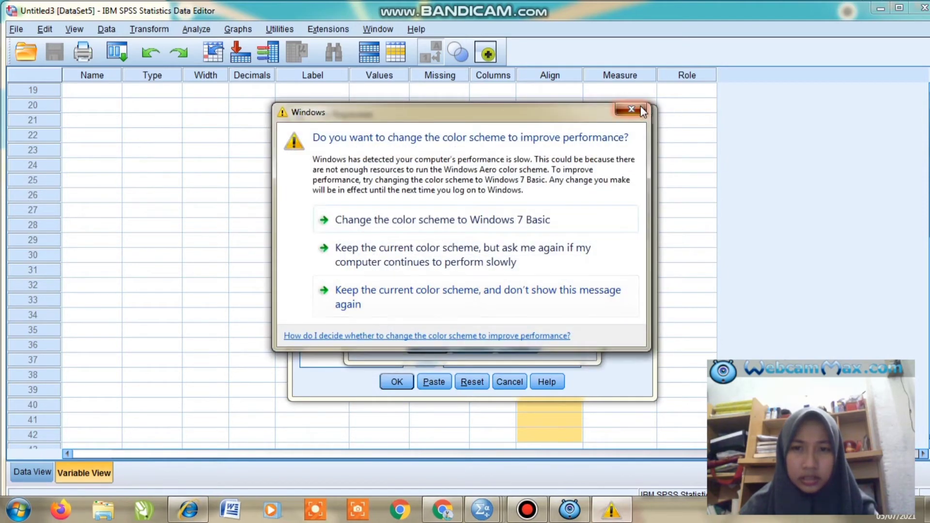
{"action": "left_click", "coordinate": [638, 109]}
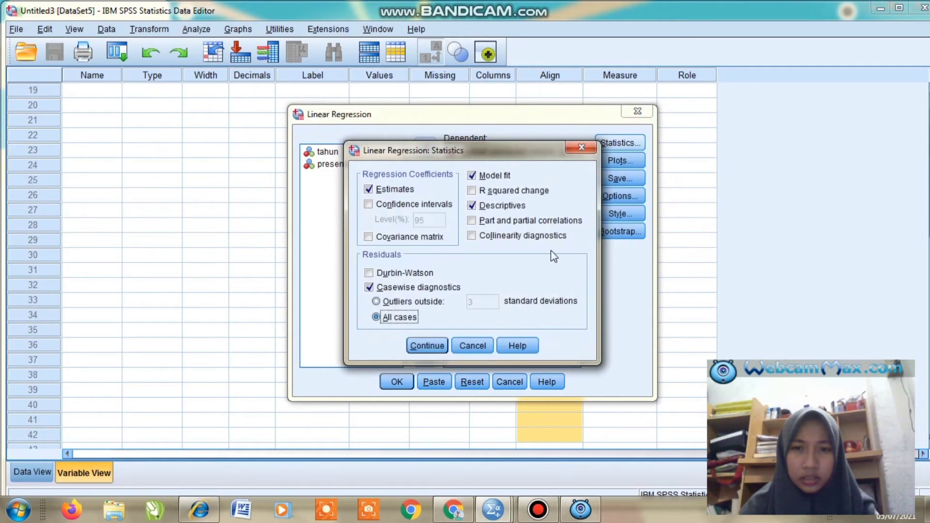
{"action": "left_click", "coordinate": [427, 345]}
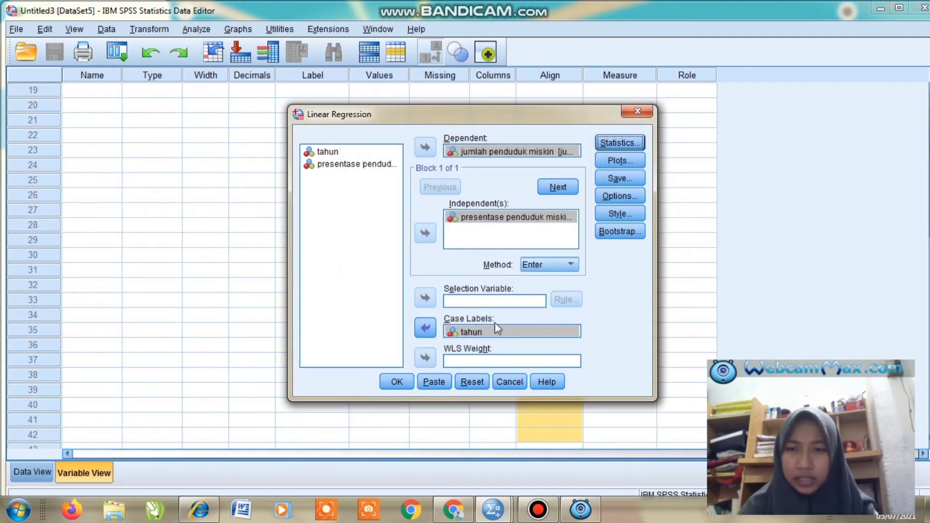
- Add a regression scatterplot with *SDRESID on the Y axis and *ZPRED on the X axis
{"action": "left_click", "coordinate": [611, 163]}
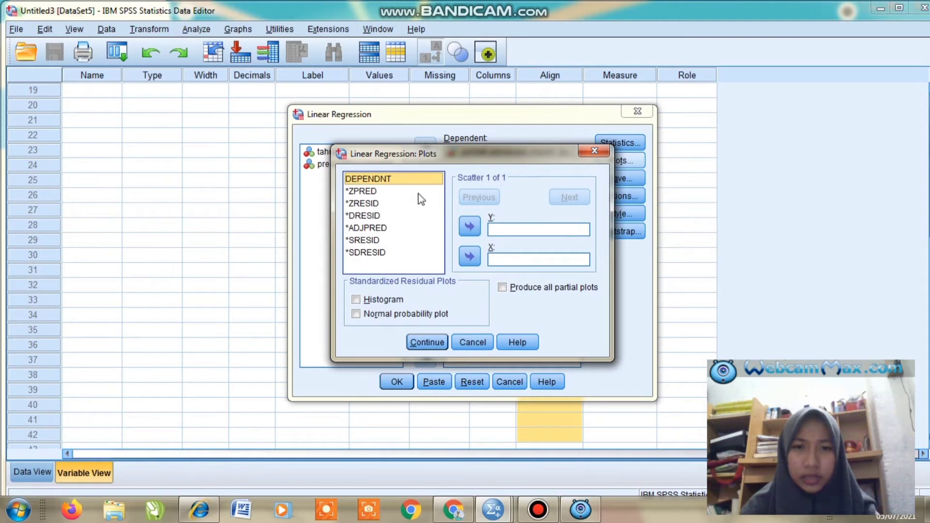
{"action": "left_click", "coordinate": [383, 254]}
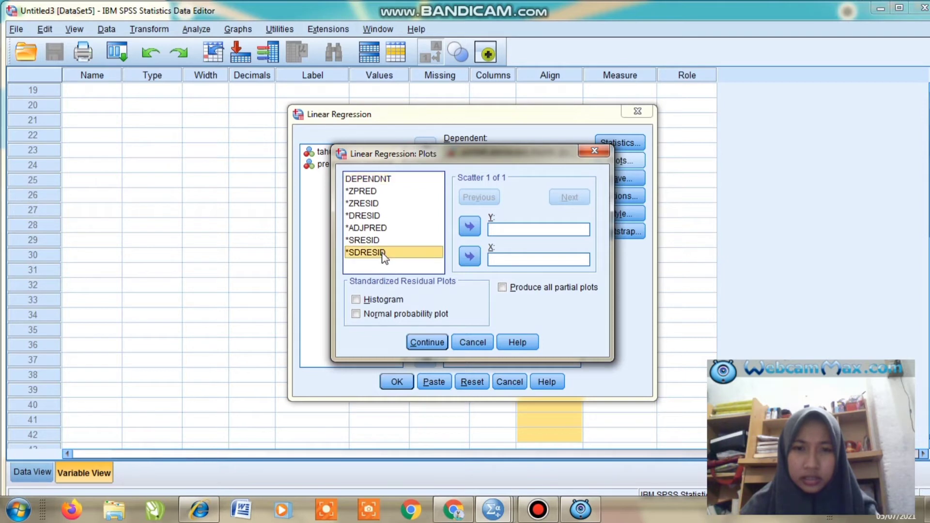
{"action": "left_click", "coordinate": [469, 226]}
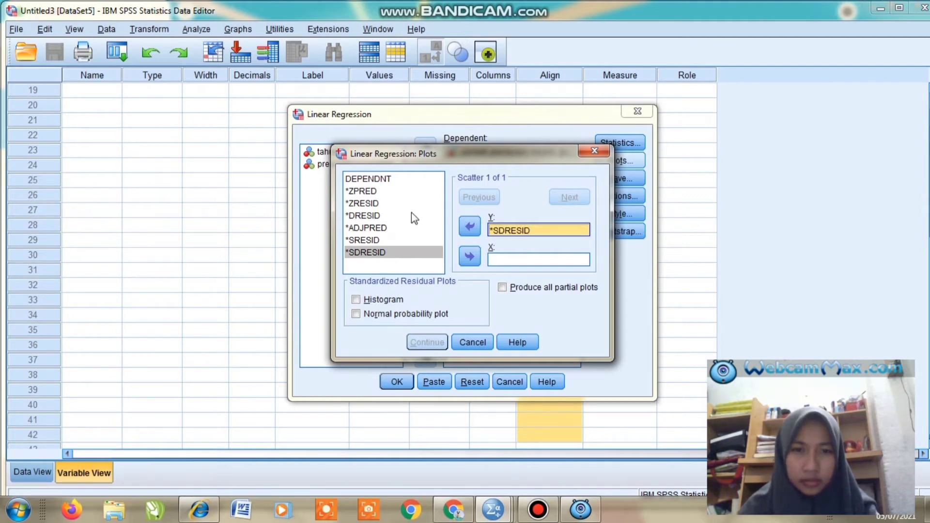
{"action": "left_click", "coordinate": [367, 192]}
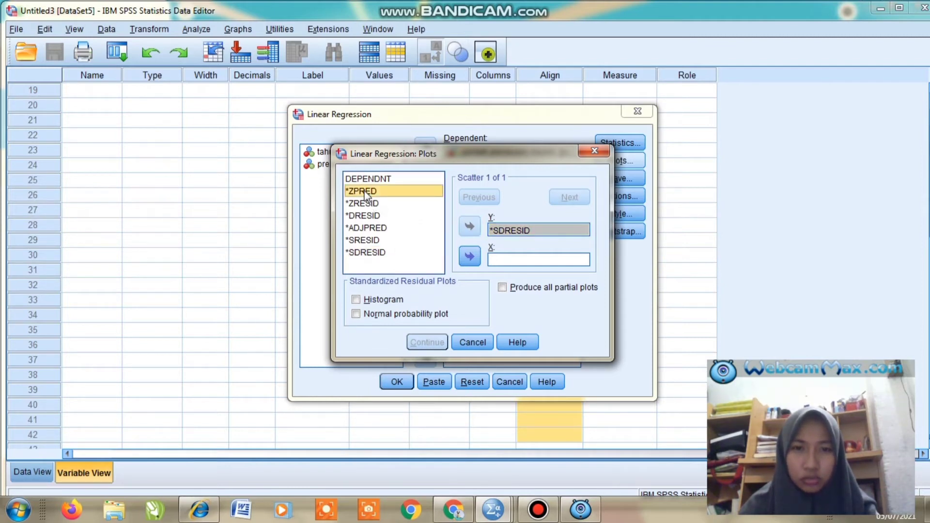
{"action": "left_click", "coordinate": [470, 256]}
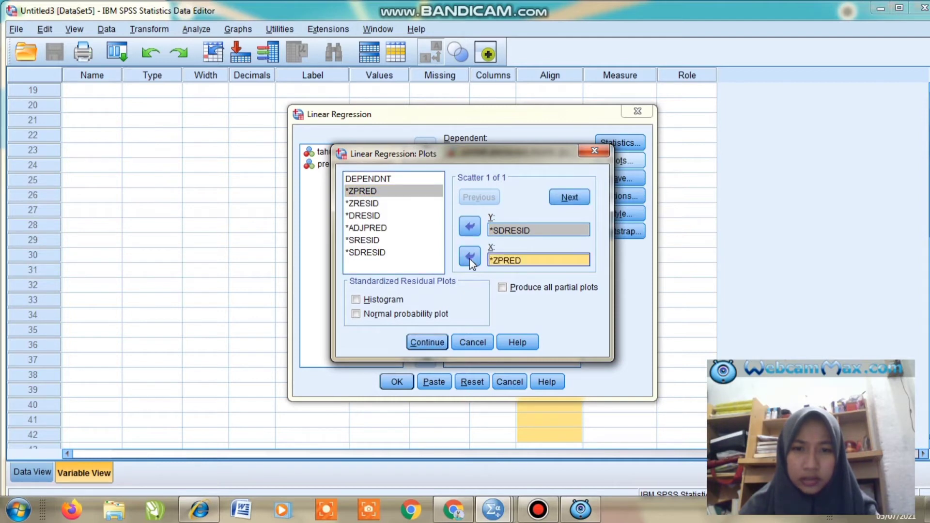
{"action": "left_click", "coordinate": [572, 198]}
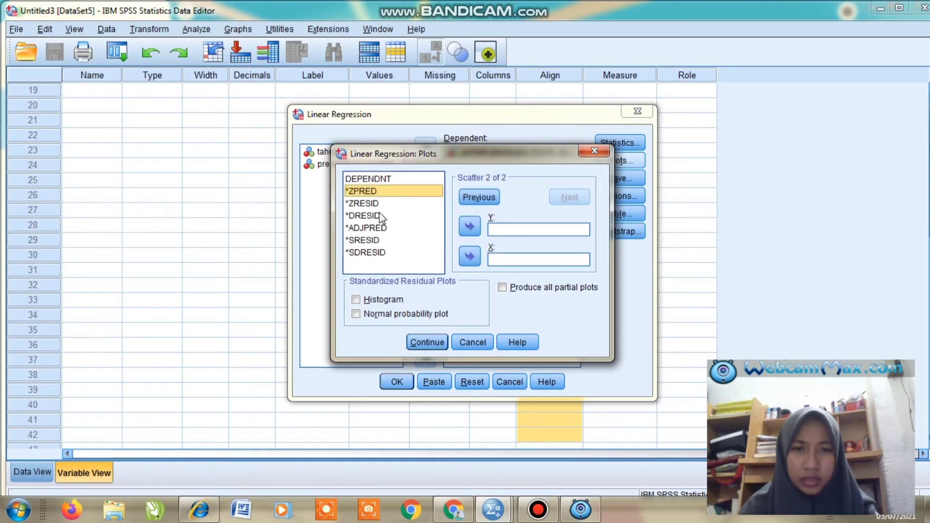
- Add a second scatterplot with *ZPRED on the Y axis and DEPENDNT on the X axis
{"action": "left_click", "coordinate": [471, 227]}
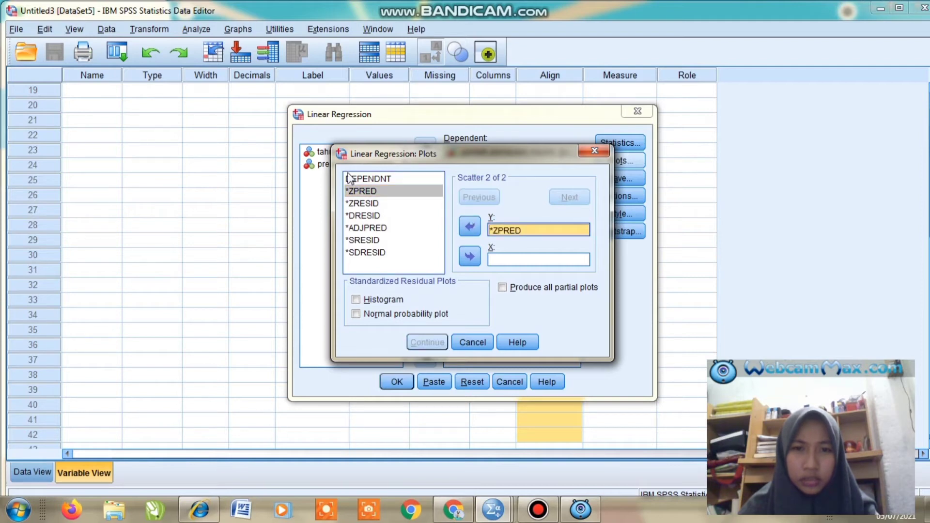
{"action": "left_click", "coordinate": [365, 177]}
{"action": "left_click", "coordinate": [367, 179]}
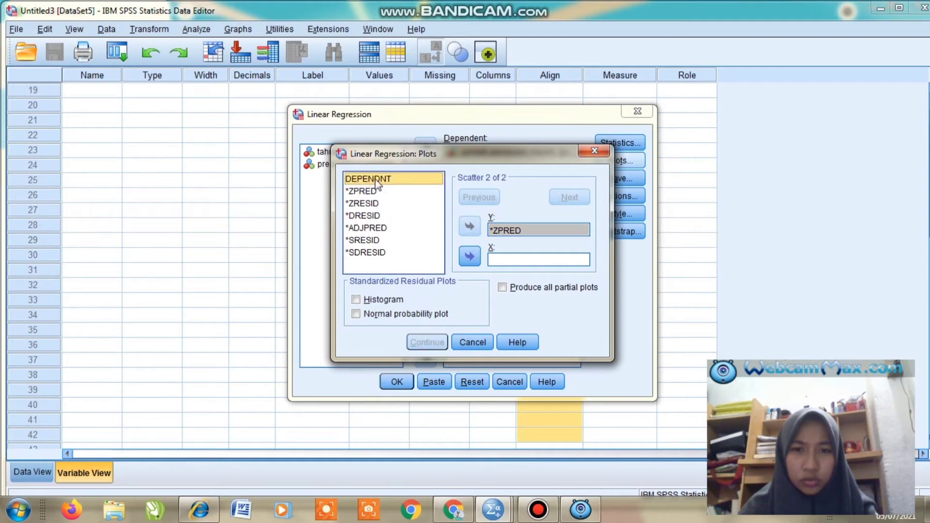
{"action": "left_click", "coordinate": [470, 256]}
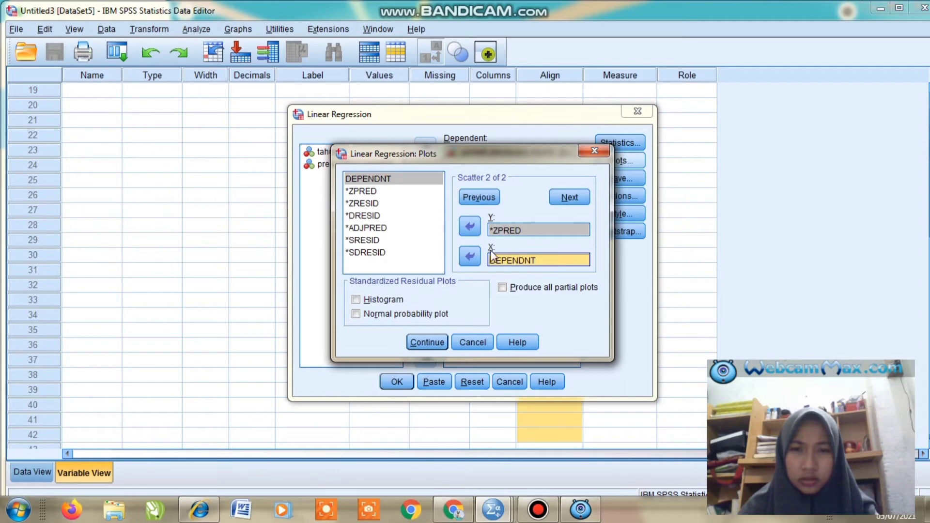
{"action": "left_click", "coordinate": [570, 197]}
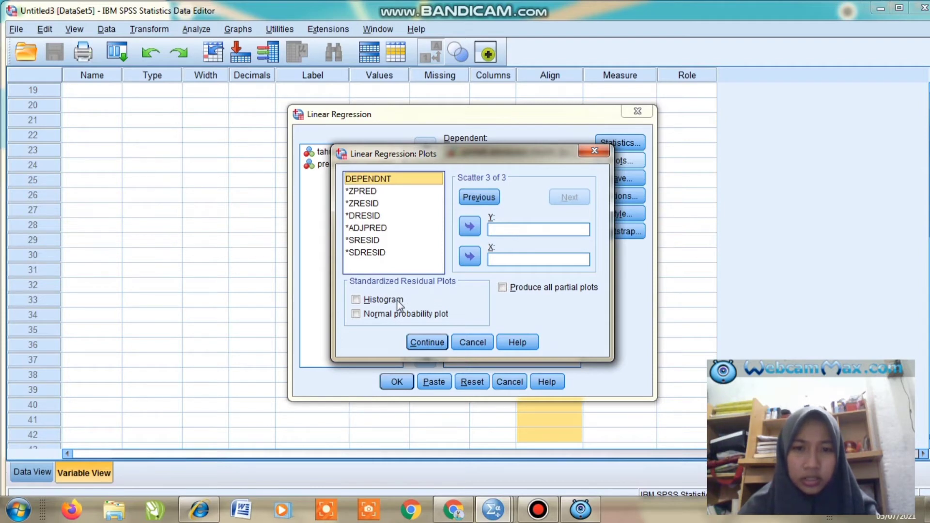
- Enable the normal probability plot of standardized residuals and run the linear regression
{"action": "left_click", "coordinate": [356, 315]}
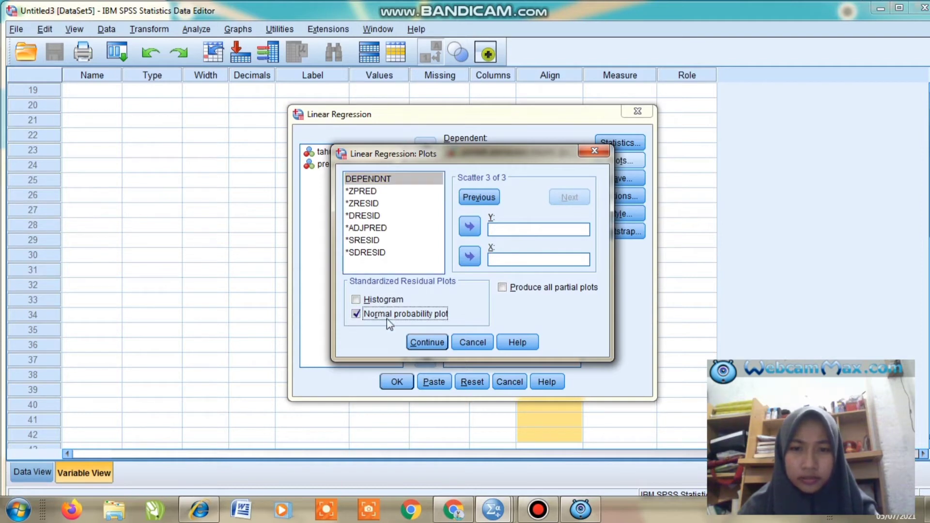
{"action": "left_click", "coordinate": [420, 343]}
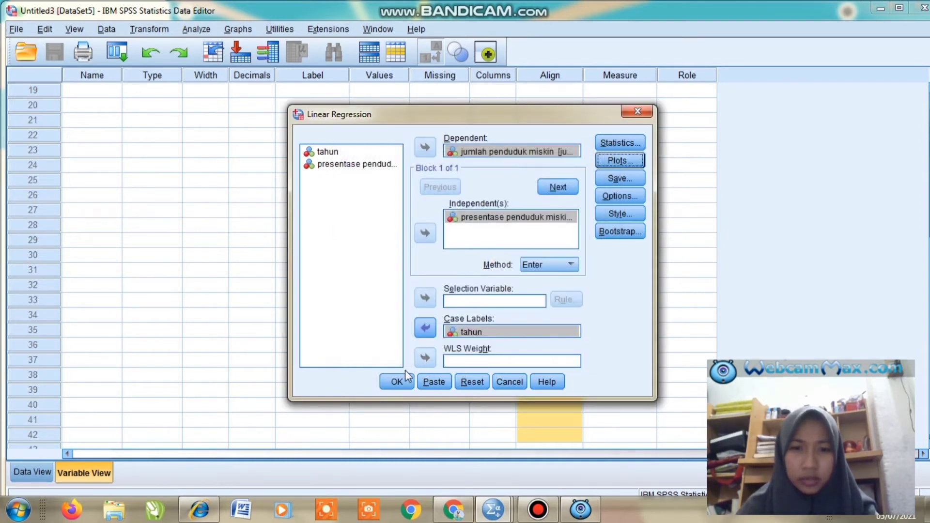
{"action": "left_click", "coordinate": [399, 381]}
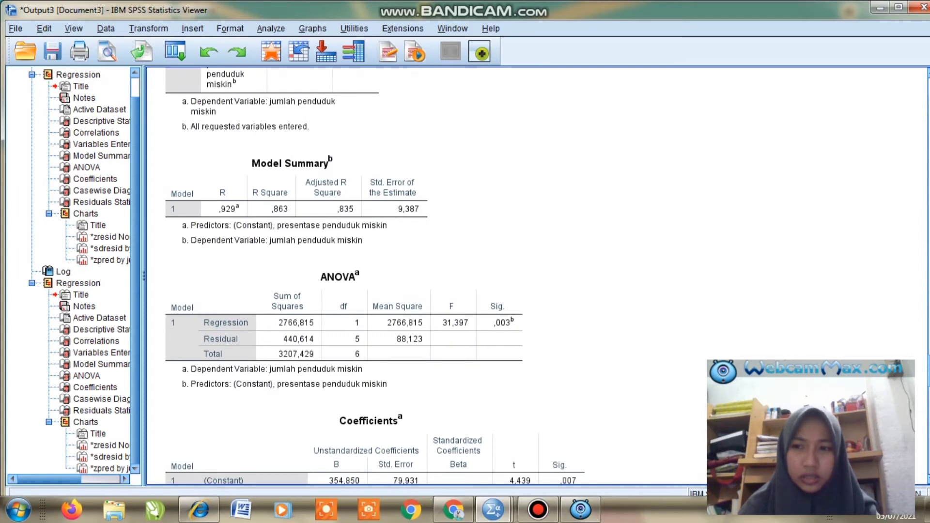
- Dismiss the Windows performance notice and review the descriptive statistics and correlations tables in the regression output
{"action": "key", "text": "Page_Down"}
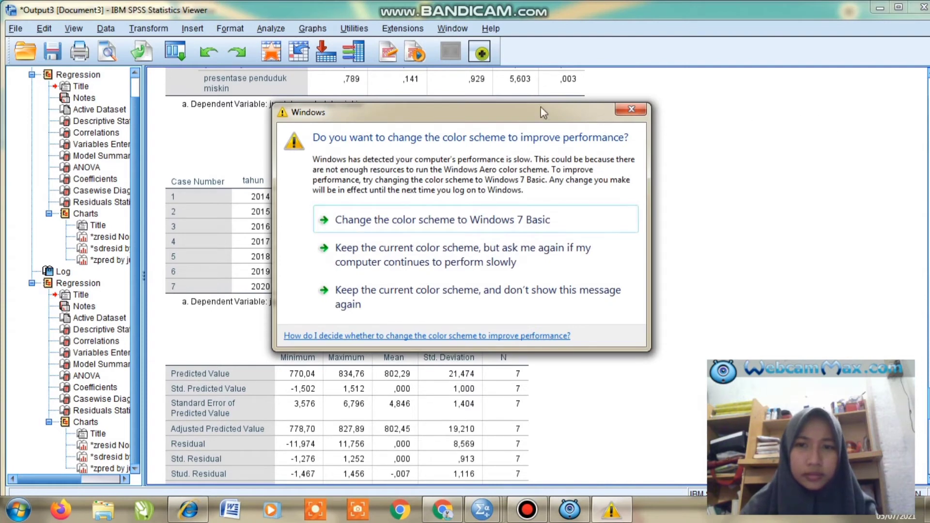
{"action": "left_click", "coordinate": [643, 111]}
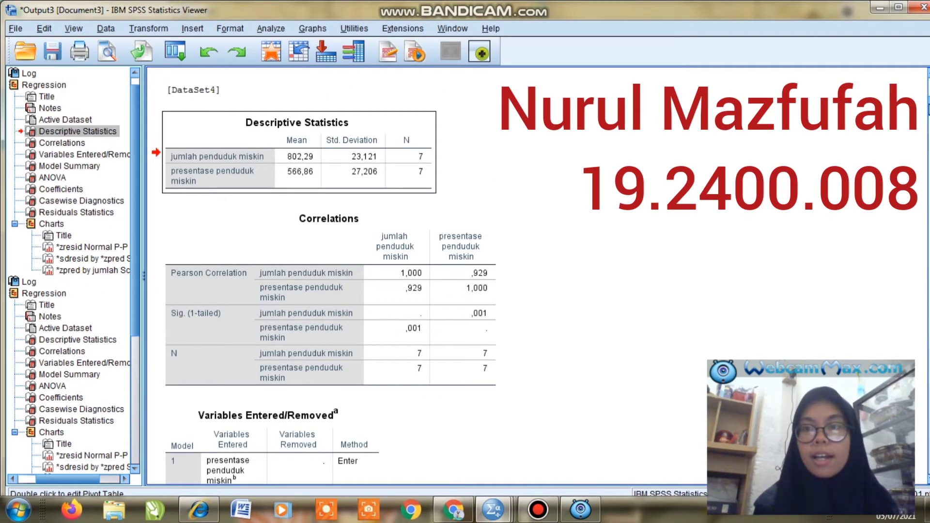
{"action": "mouse_move", "coordinate": [928, 106]}
{"action": "left_mouse_down"}
{"action": "mouse_move", "coordinate": [928, 137]}
{"action": "mouse_move", "coordinate": [926, 106]}
{"action": "left_mouse_up"}
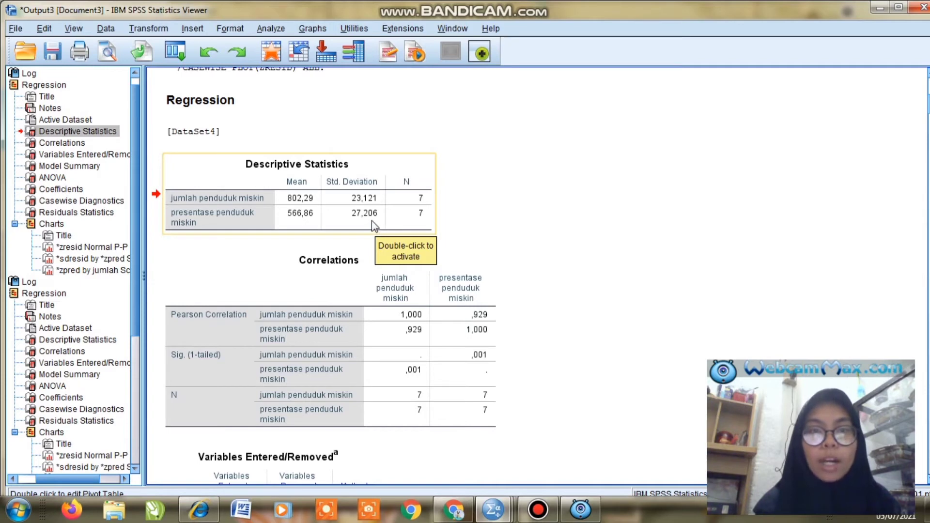
{"action": "scroll", "coordinate": [377, 227], "scroll_direction": "down", "scroll_amount": 3}
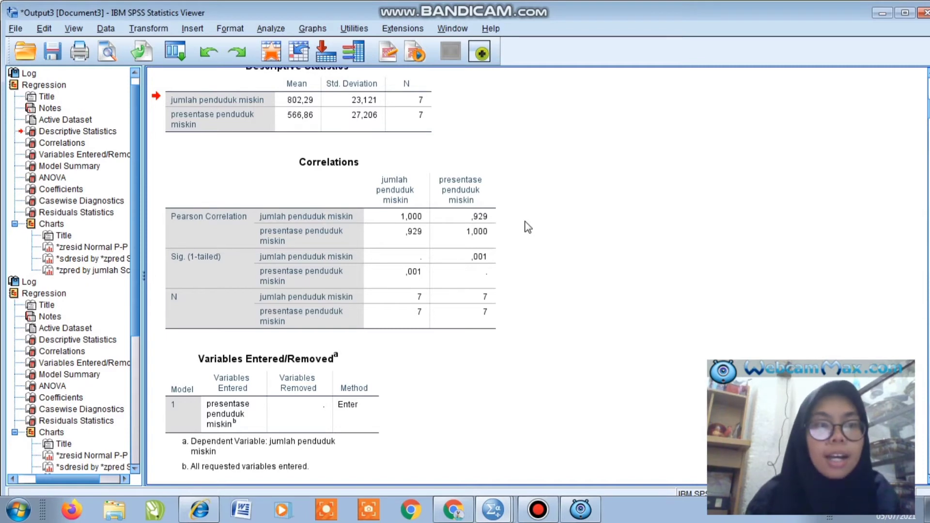
{"action": "left_click", "coordinate": [373, 194]}
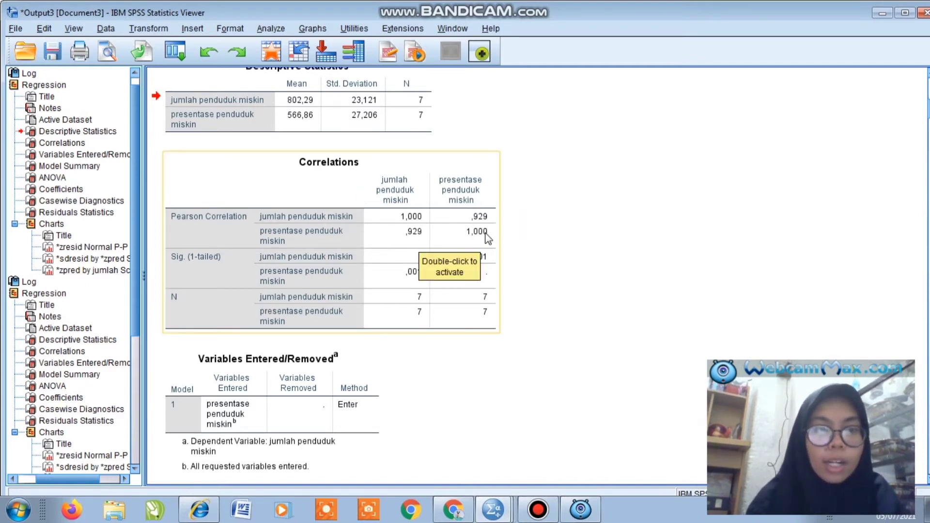
{"action": "left_click", "coordinate": [511, 245]}
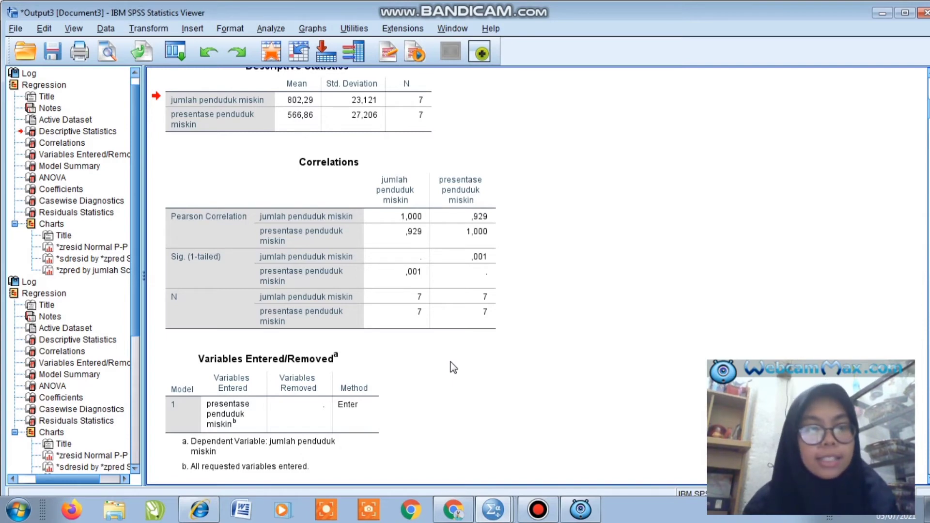
{"action": "left_click", "coordinate": [390, 289]}
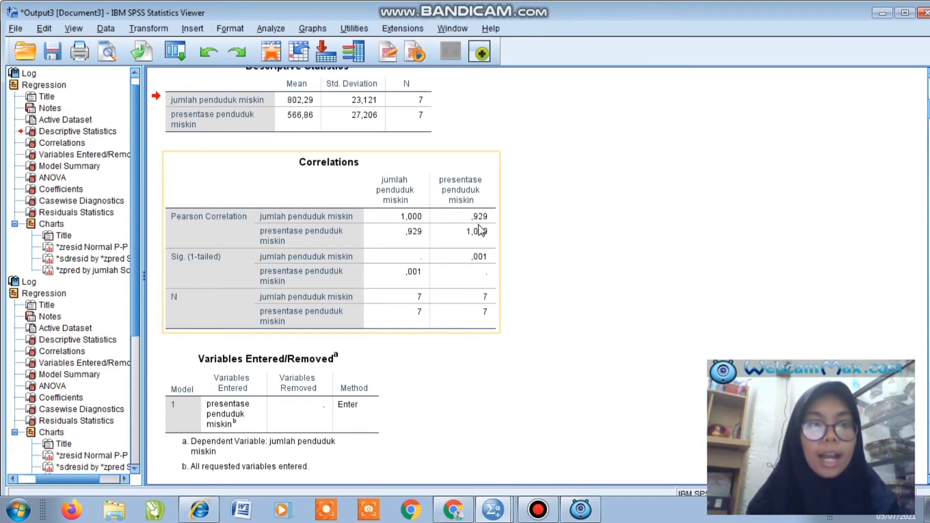
{"action": "left_click", "coordinate": [521, 214]}
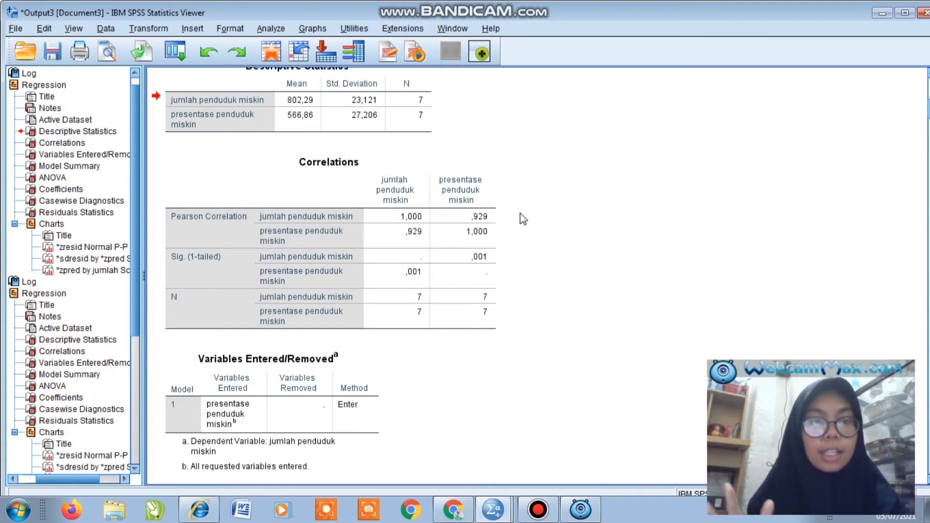
{"action": "scroll", "coordinate": [523, 219], "scroll_direction": "down", "scroll_amount": 3}
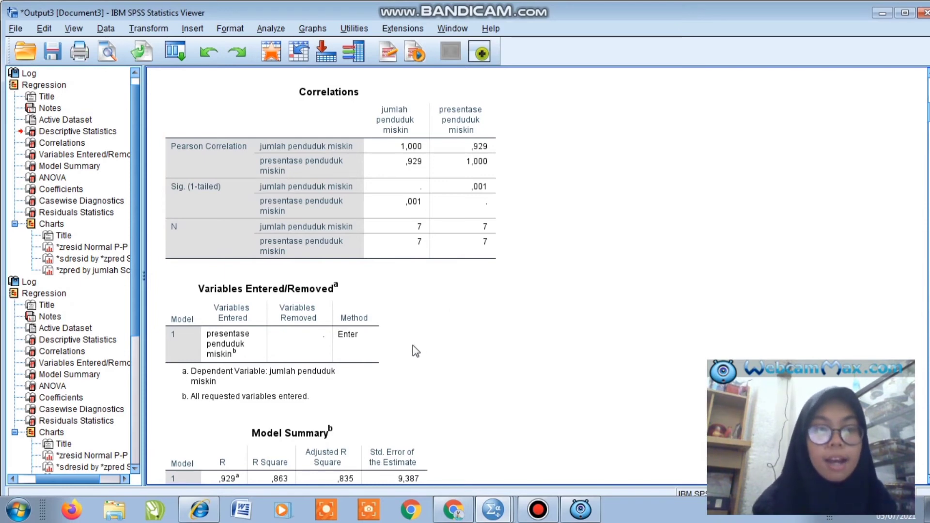
- Examine the variables entered, model summary, ANOVA and coefficients tables of the regression output
{"action": "left_click", "coordinate": [336, 343]}
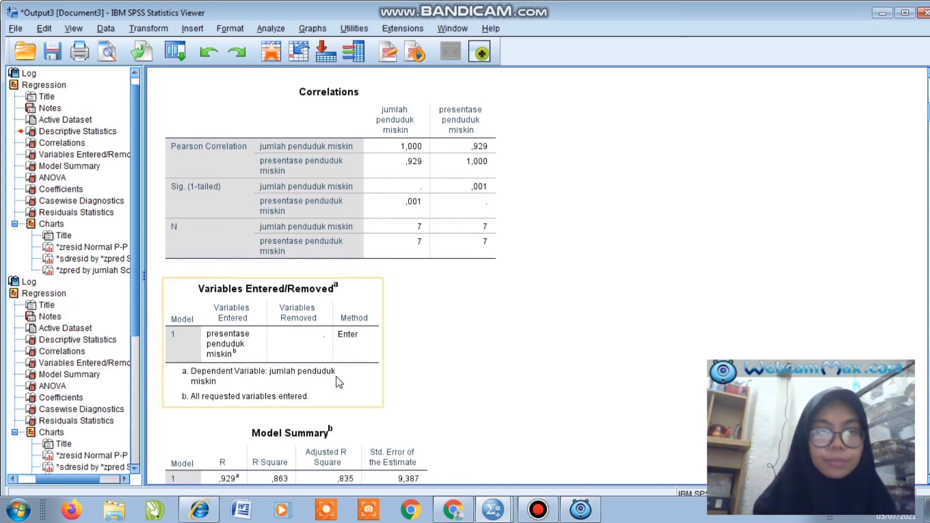
{"action": "left_click", "coordinate": [412, 380]}
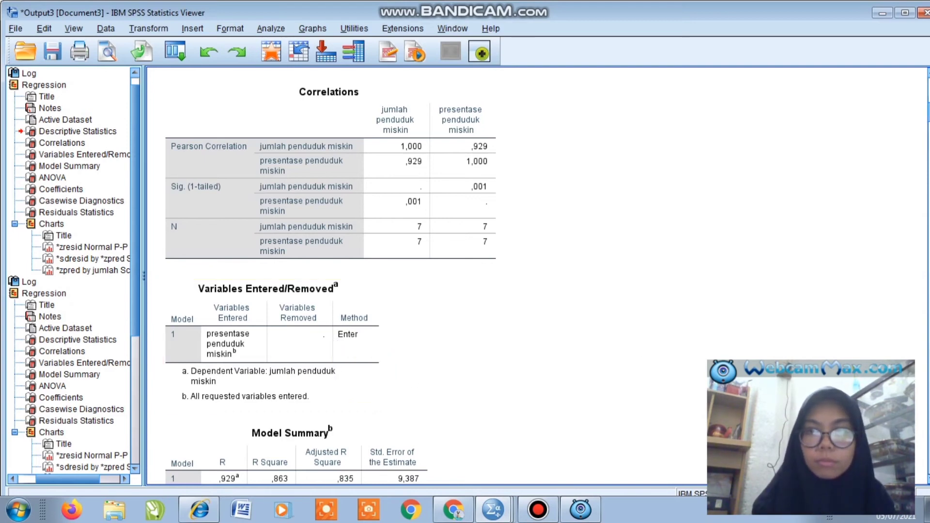
{"action": "scroll", "coordinate": [538, 276], "scroll_direction": "down", "scroll_amount": 5}
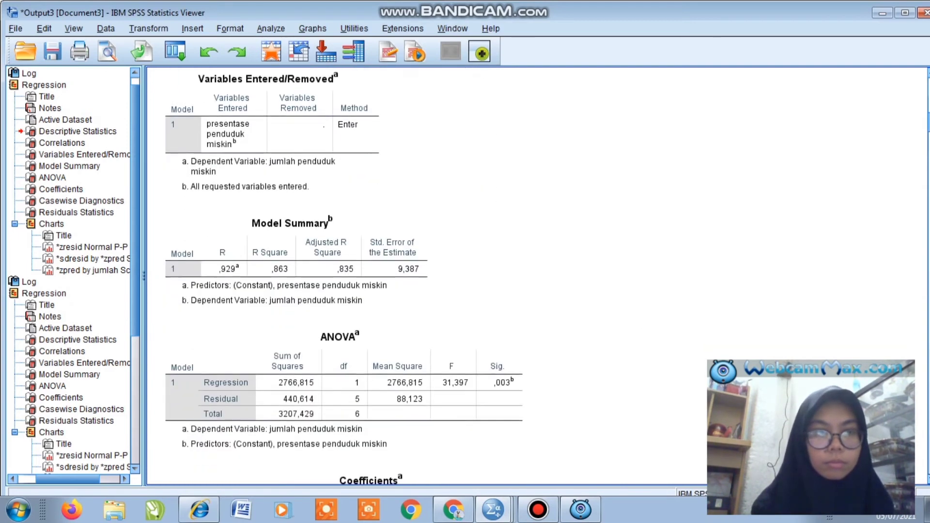
{"action": "left_click", "coordinate": [271, 290]}
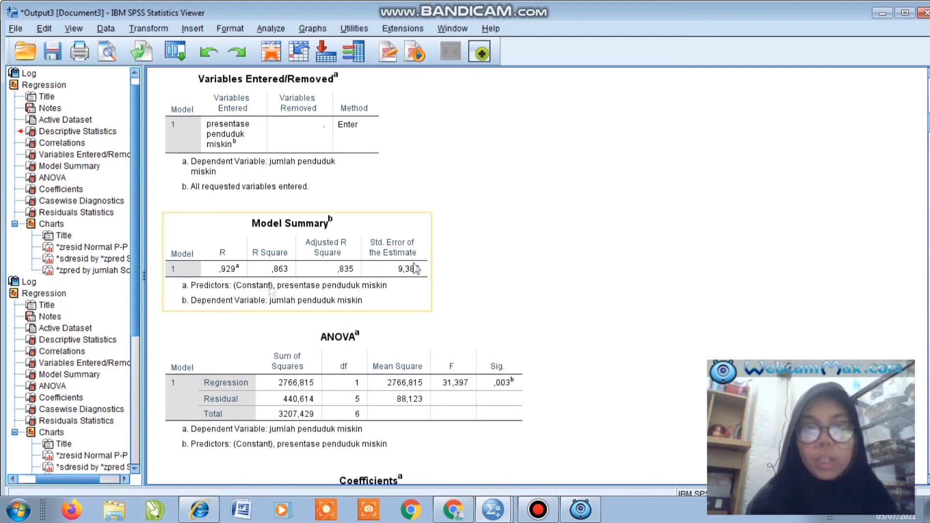
{"action": "left_click", "coordinate": [197, 196]}
{"action": "left_click", "coordinate": [300, 223]}
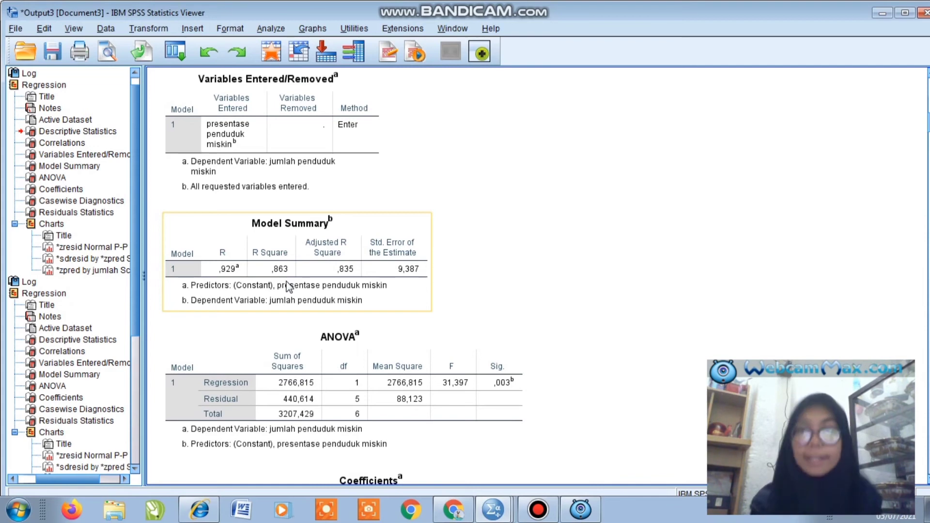
{"action": "left_click", "coordinate": [790, 257]}
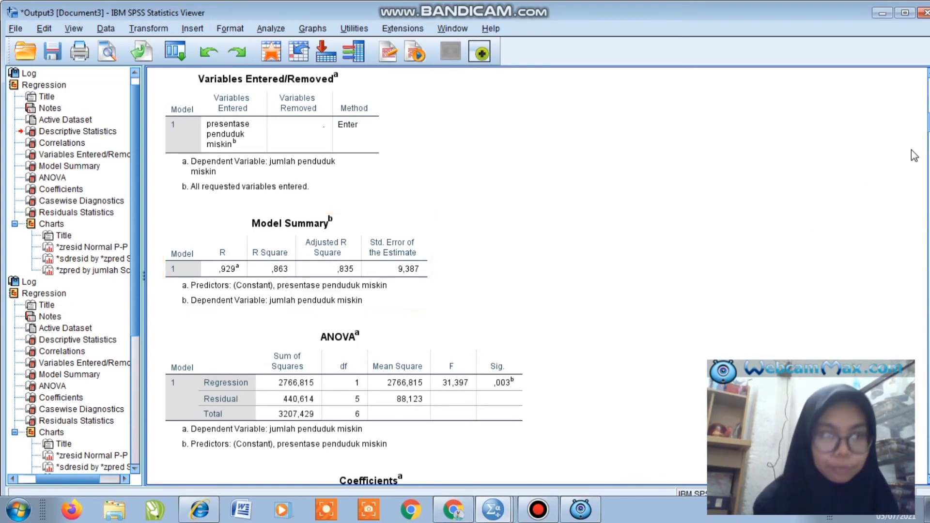
{"action": "scroll", "coordinate": [533, 276], "scroll_direction": "down", "scroll_amount": 5}
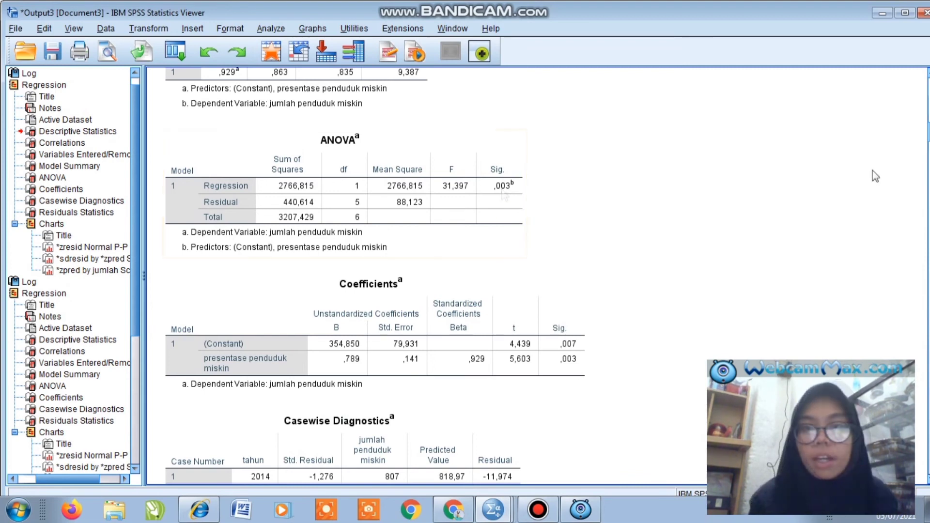
- Review the coefficients, casewise diagnostics and residuals statistics tables and the start of the charts in the regression output
{"action": "left_click_drag", "start_coordinate": [929, 132], "coordinate": [929, 139]}
{"action": "left_click", "coordinate": [305, 186]}
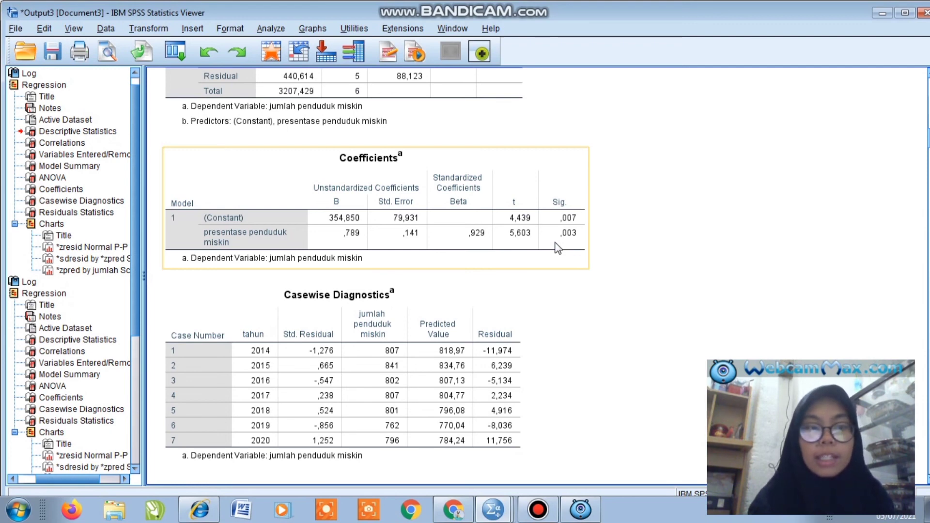
{"action": "left_click", "coordinate": [761, 252]}
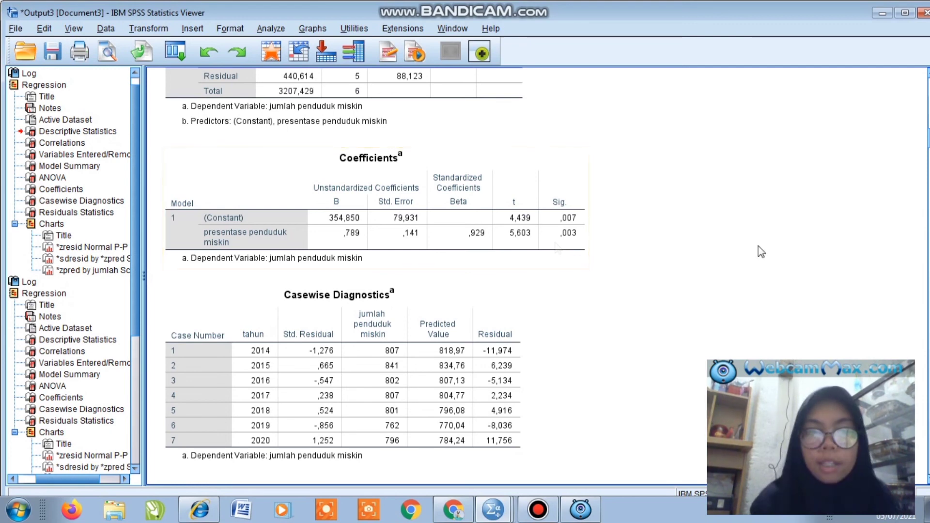
{"action": "left_click", "coordinate": [517, 293]}
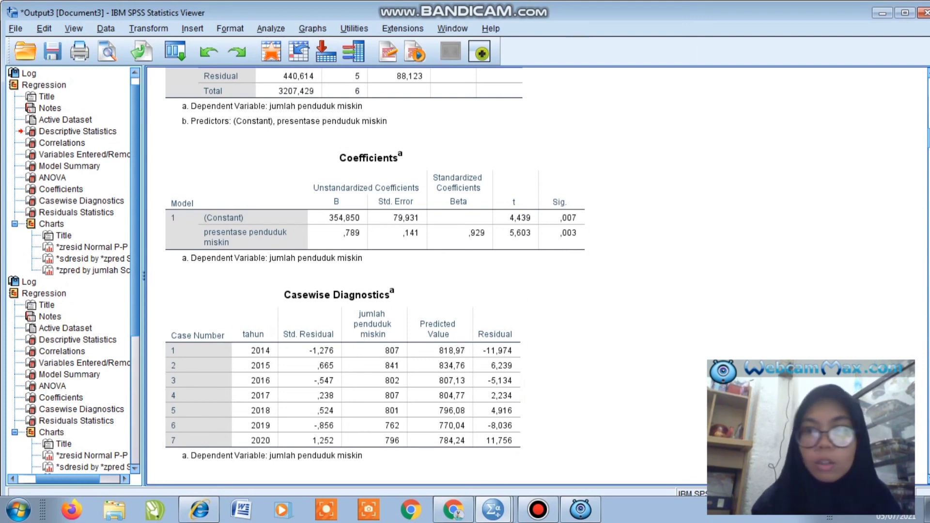
{"action": "scroll", "coordinate": [533, 276], "scroll_direction": "up", "scroll_amount": 1}
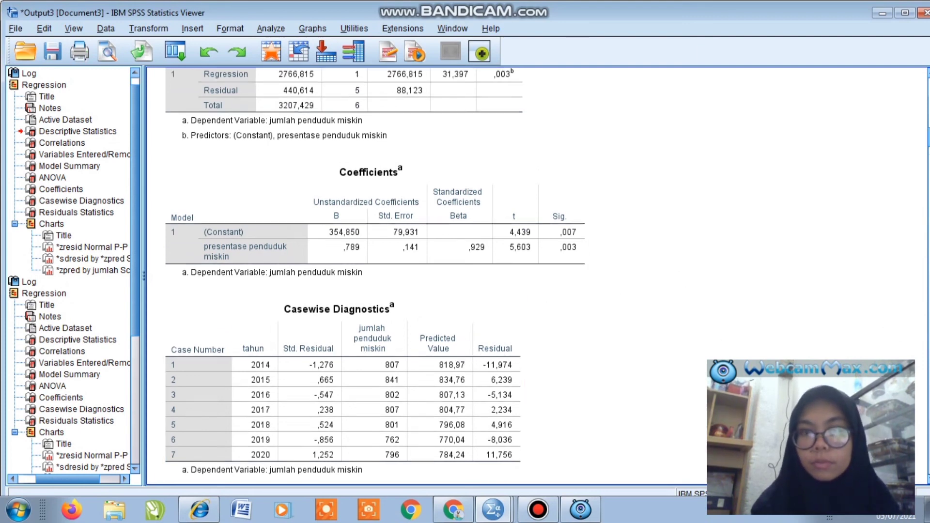
{"action": "scroll", "coordinate": [533, 276], "scroll_direction": "down", "scroll_amount": 5}
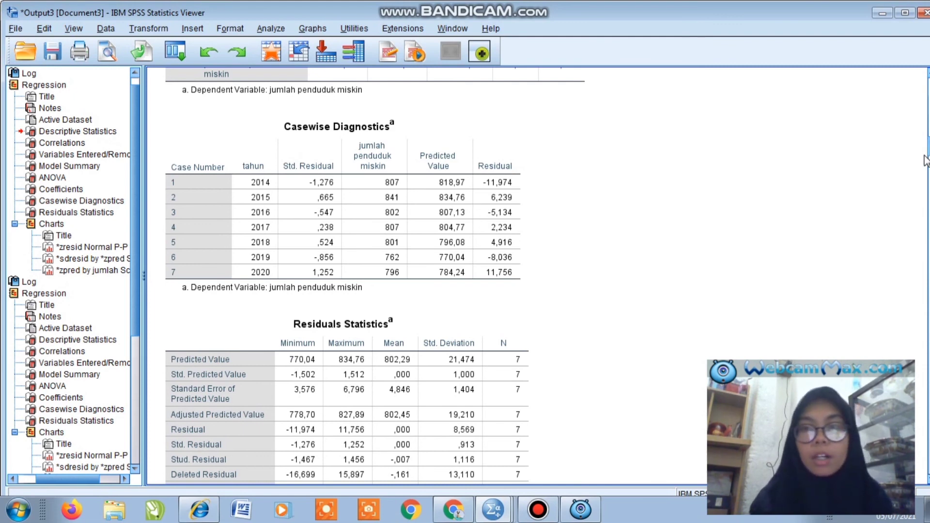
{"action": "scroll", "coordinate": [346, 276], "scroll_direction": "down", "scroll_amount": 5}
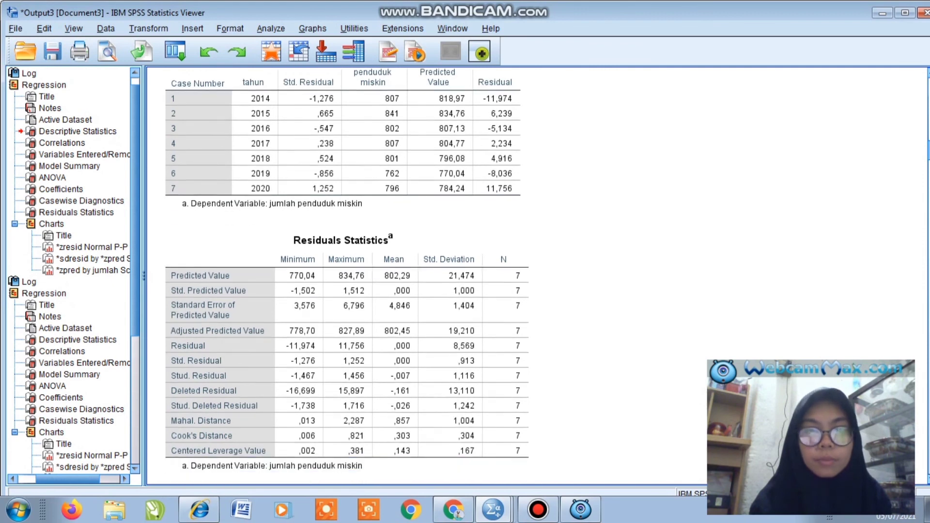
{"action": "scroll", "coordinate": [346, 276], "scroll_direction": "down", "scroll_amount": 3}
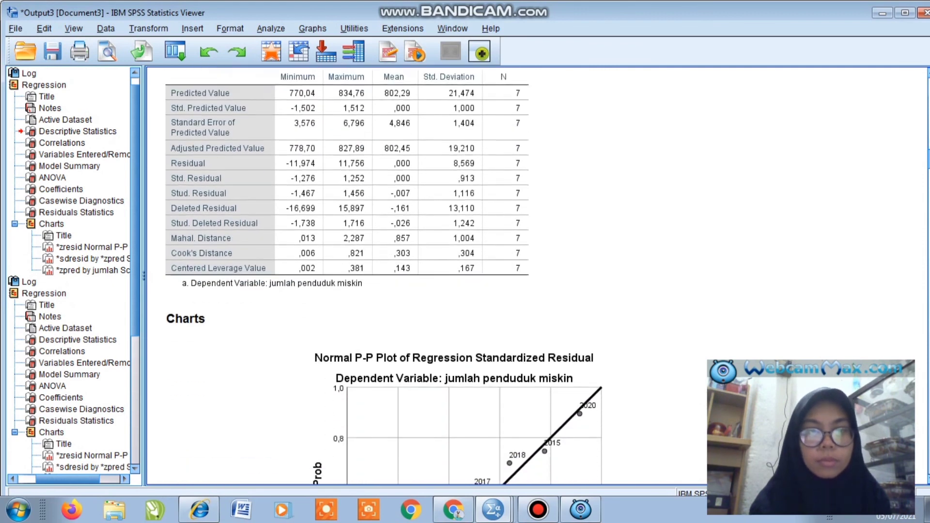